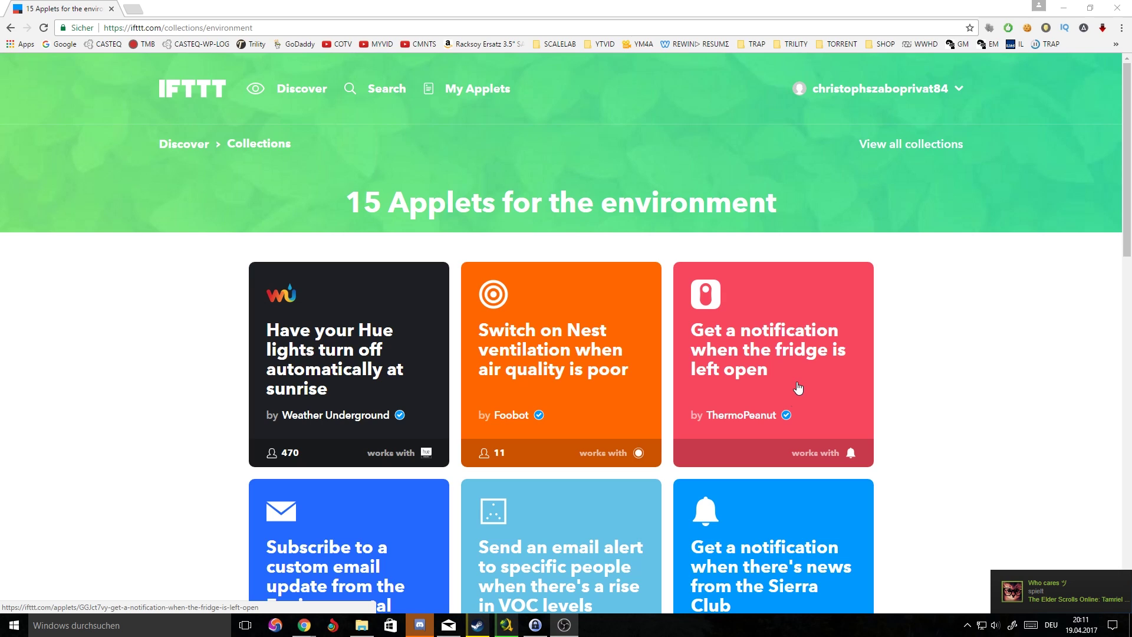
# - Scroll through the Game Trailers bot's upload posts in Discord's #trailers channel
pyautogui.click(420, 625)
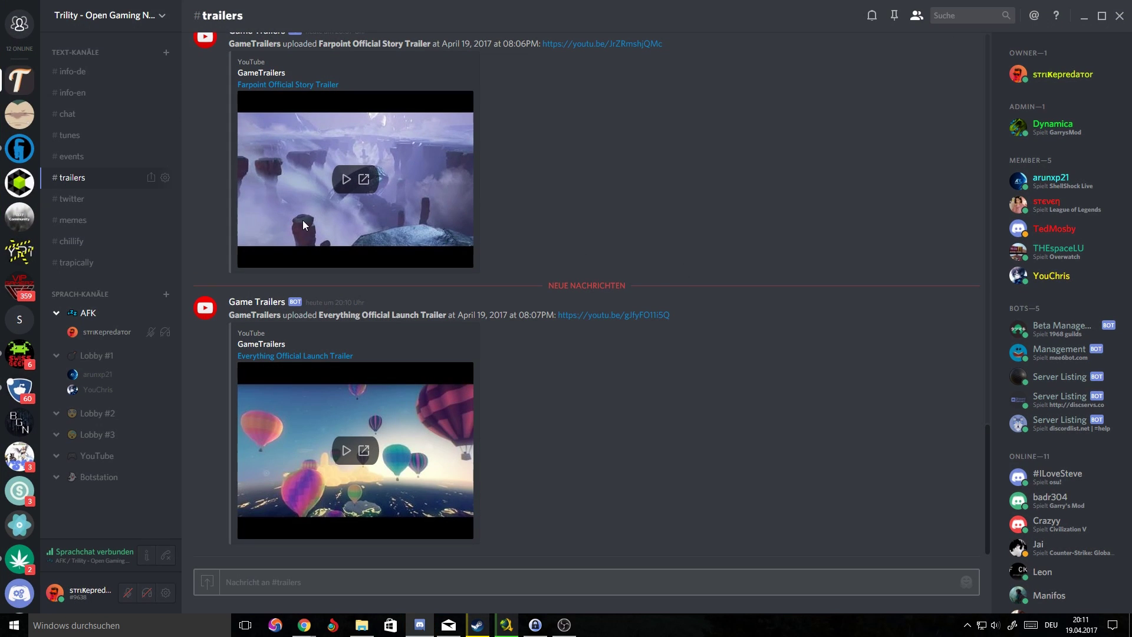
pyautogui.scroll(8, 582, 418)
pyautogui.scroll(-6, 538, 466)
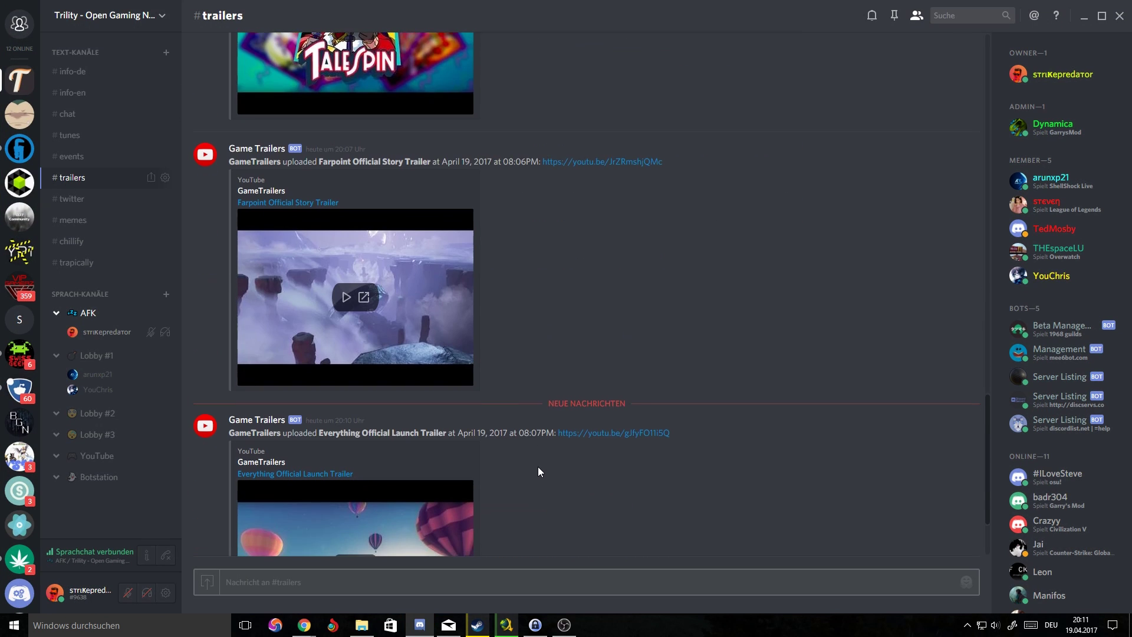
pyautogui.scroll(-2, 538, 466)
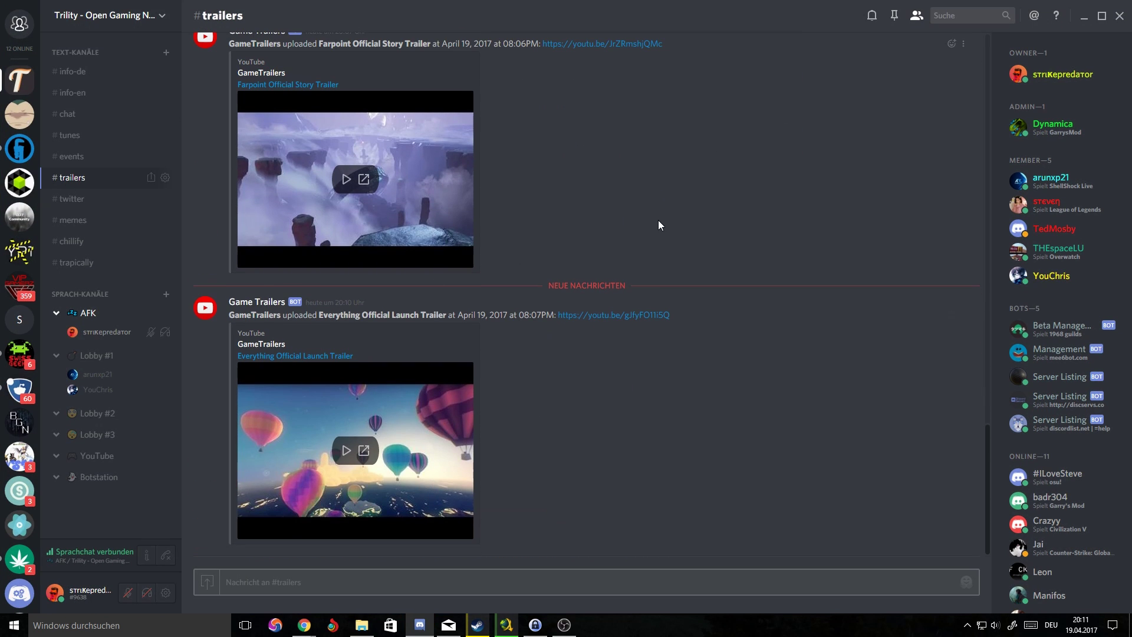
pyautogui.scroll(12, 628, 177)
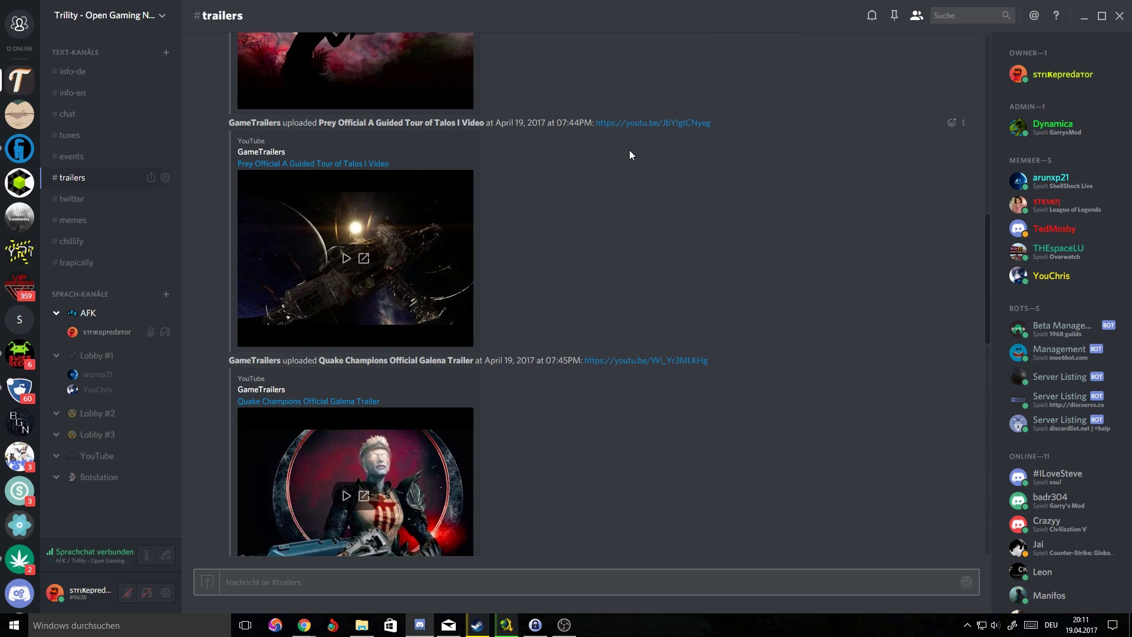
pyautogui.scroll(10, 630, 151)
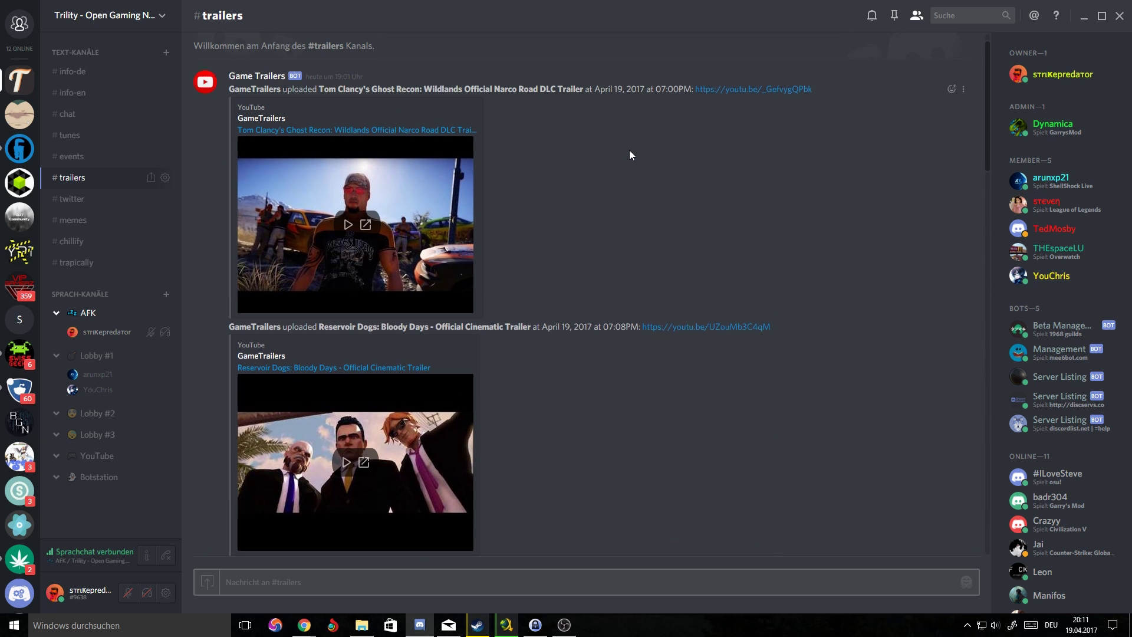
pyautogui.scroll(1, 629, 154)
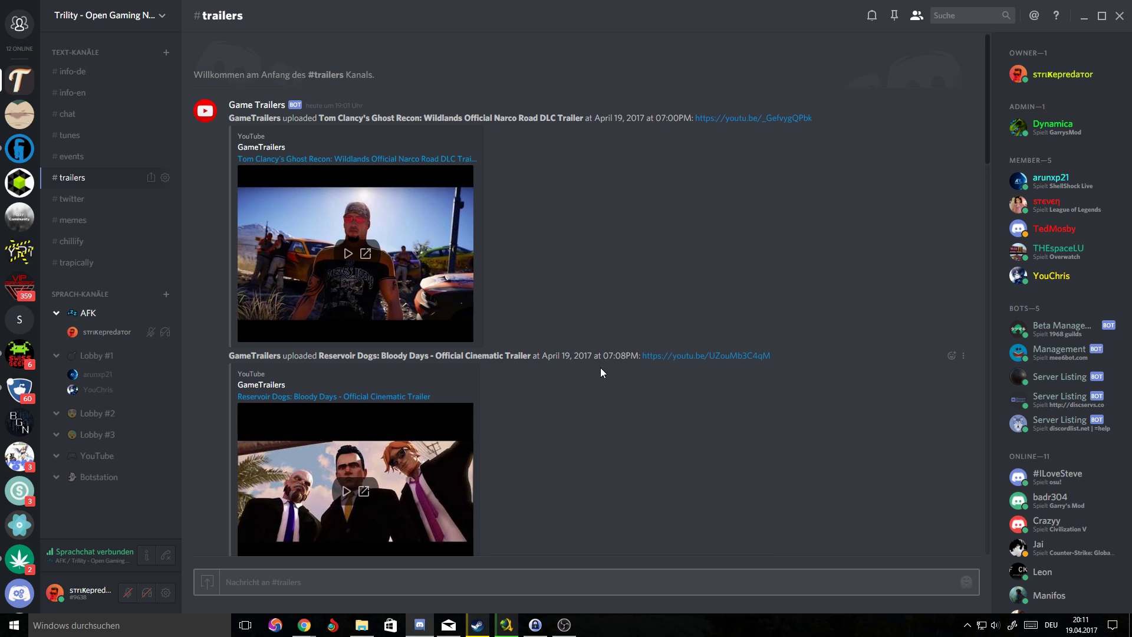
pyautogui.scroll(-20, 600, 367)
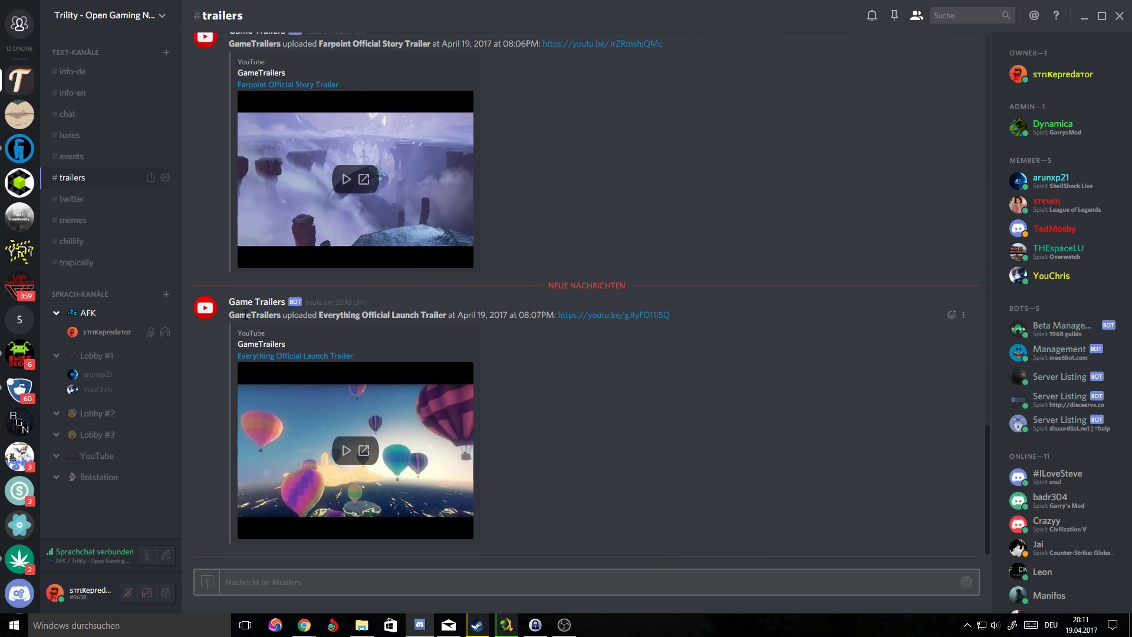
# - Highlight a Game Trailers post's upload line, then minimise Discord to reveal IFTTT
pyautogui.moveTo(245, 315); pyautogui.dragTo(508, 328)
pyautogui.click(650, 380)
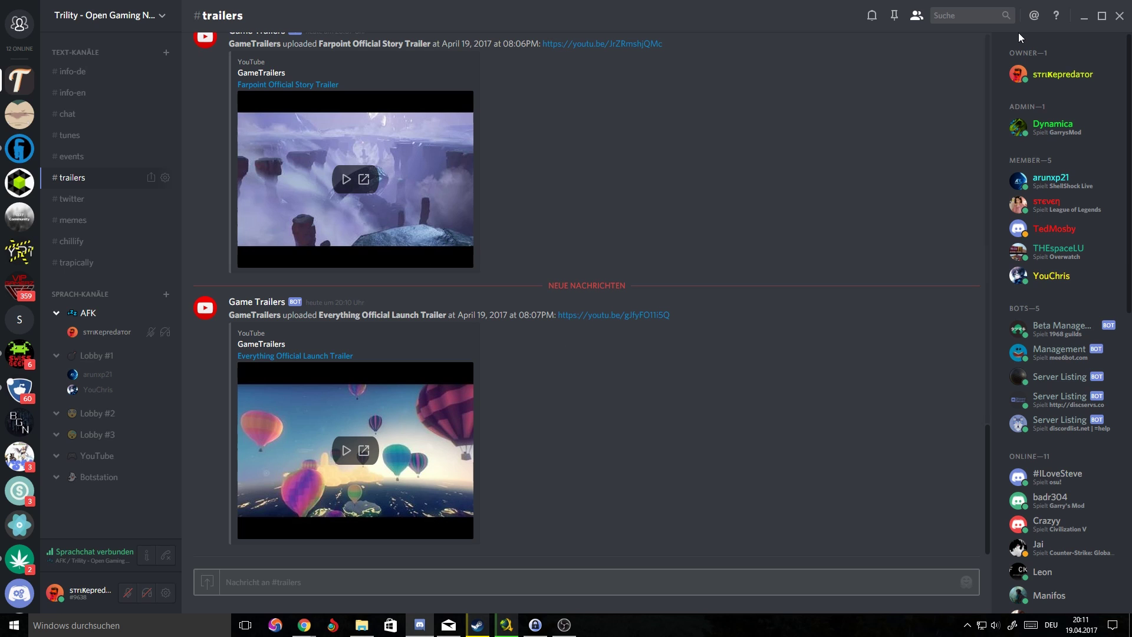
pyautogui.click(1084, 16)
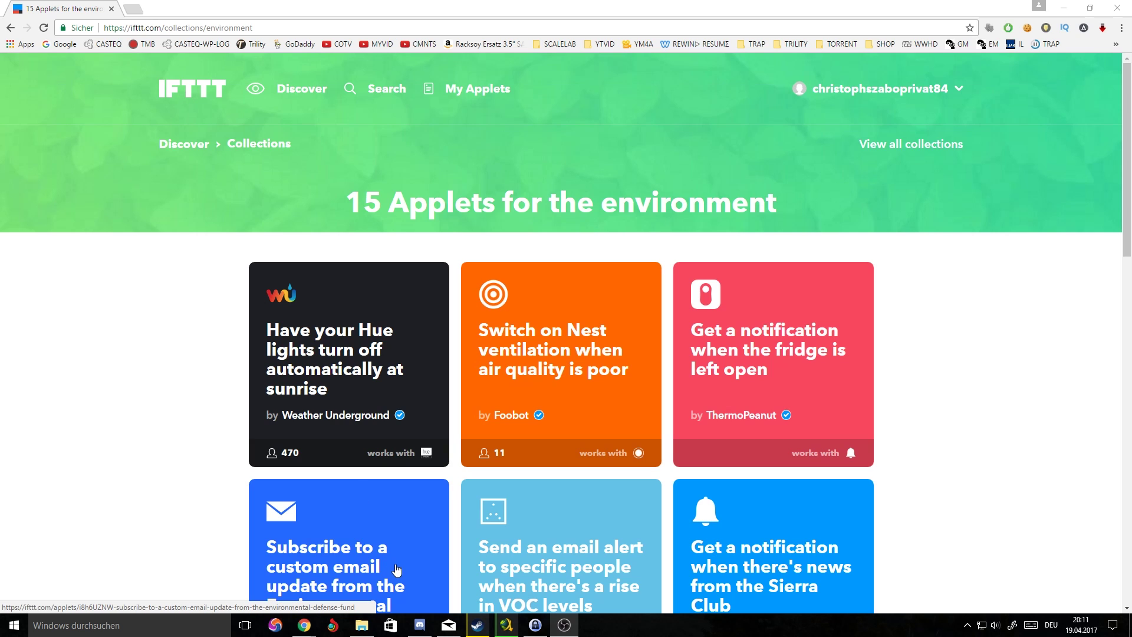
# - Briefly peek at Discord, scroll the IFTTT environment applets page, then return to #trailers
pyautogui.click(421, 625)
pyautogui.click(422, 625)
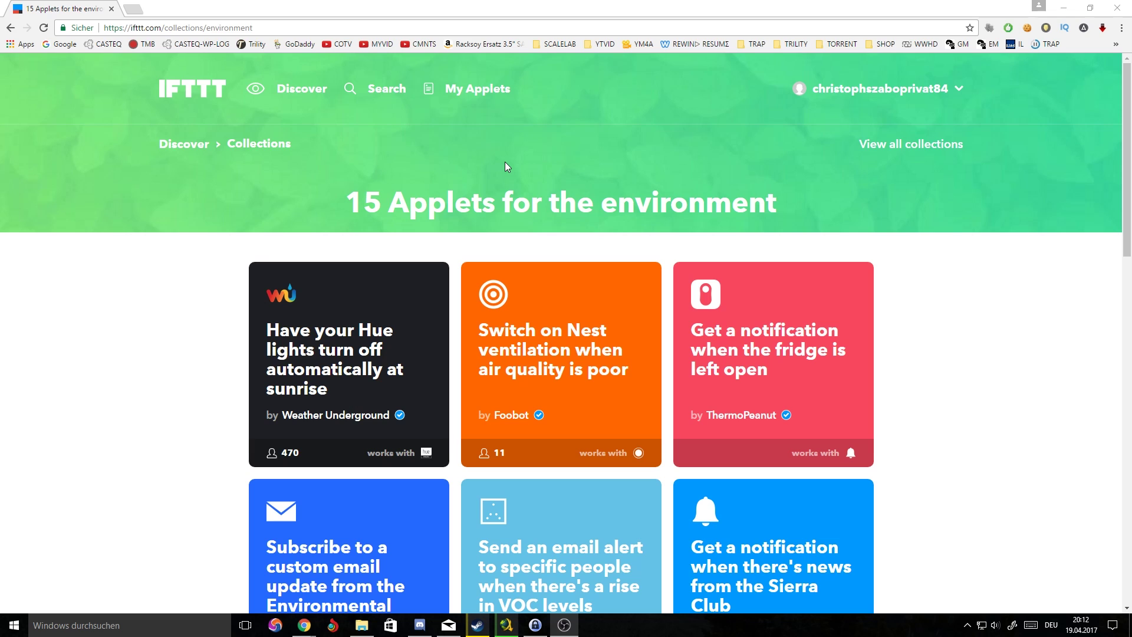
pyautogui.scroll(-3, 505, 162)
pyautogui.scroll(3, 517, 151)
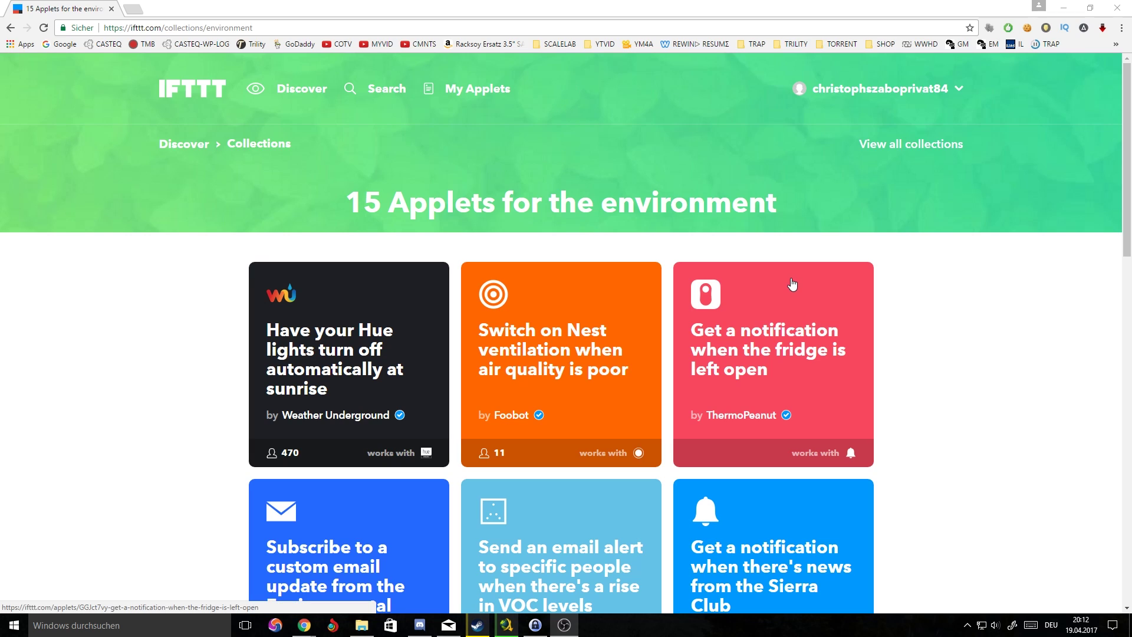
pyautogui.click(430, 632)
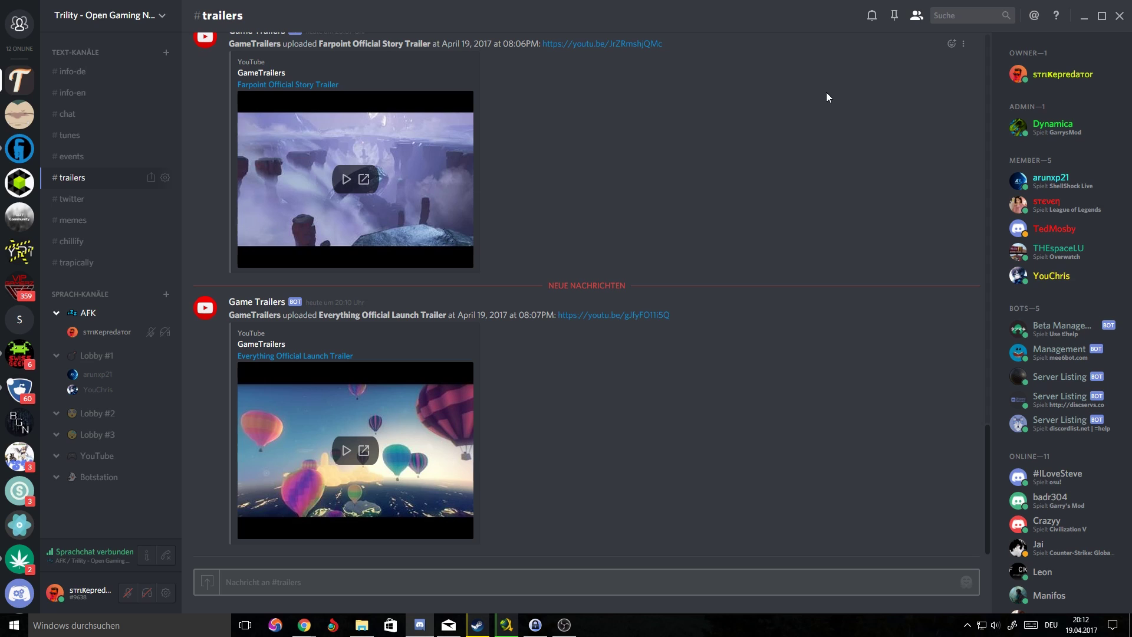
# - Add a new webhook in the #trailers channel's WebHooks settings
pyautogui.click(165, 178)
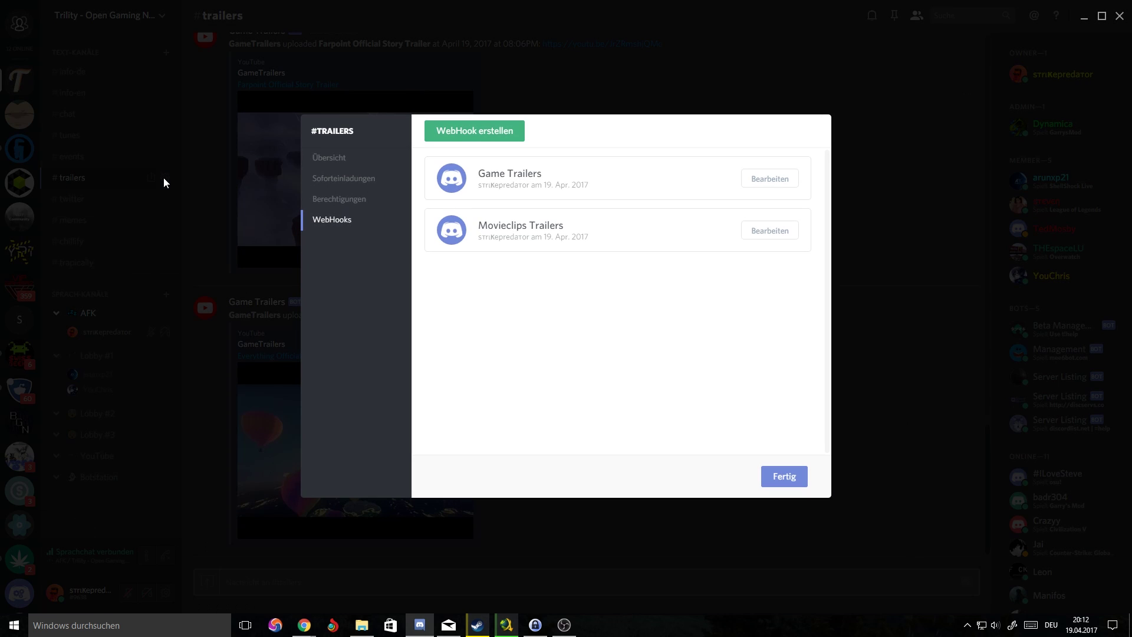
pyautogui.click(498, 136)
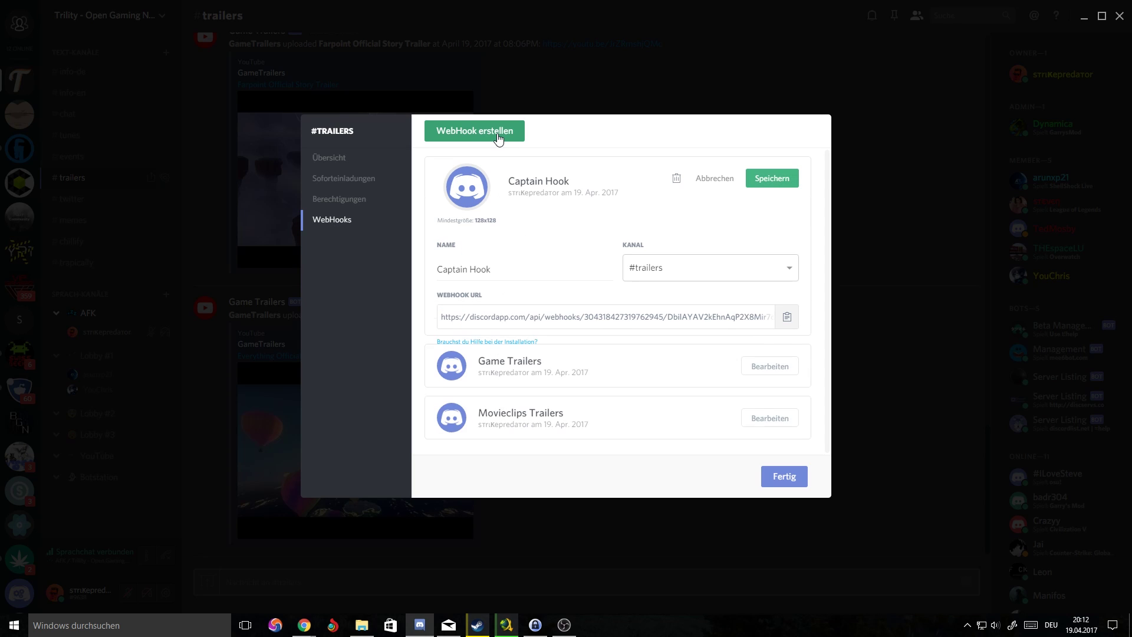
pyautogui.click(519, 266)
pyautogui.moveTo(519, 266); pyautogui.dragTo(420, 278)
# - Keep #trailers as the webhook's channel and rename Captain Hook to 'Test'
pyautogui.click(732, 275)
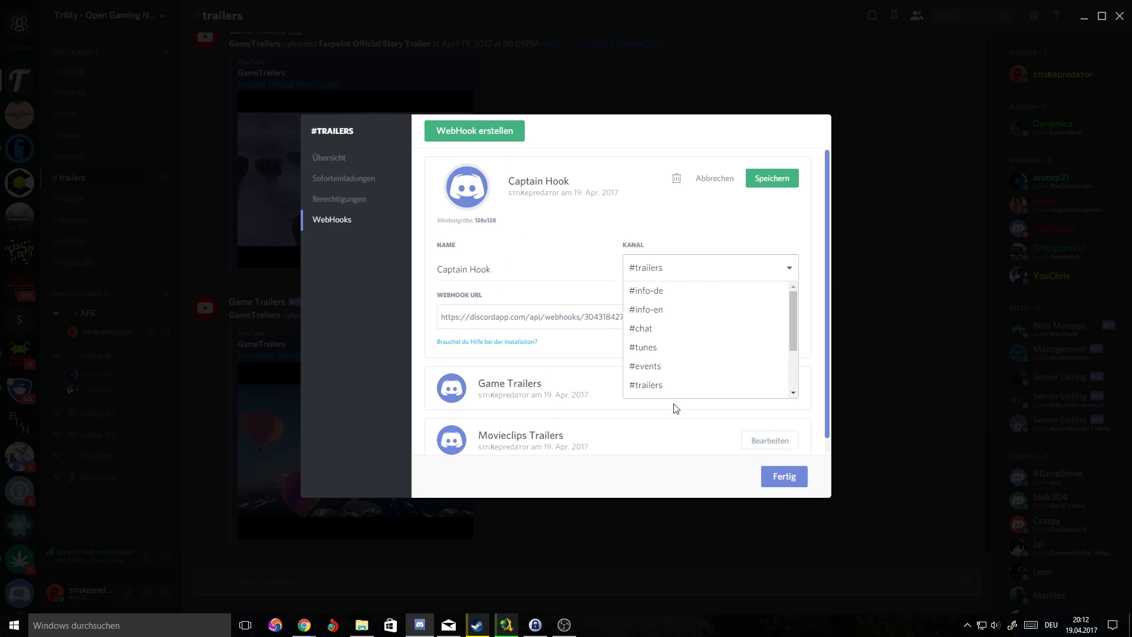
pyautogui.scroll(-3, 678, 326)
pyautogui.scroll(3, 678, 324)
pyautogui.click(667, 228)
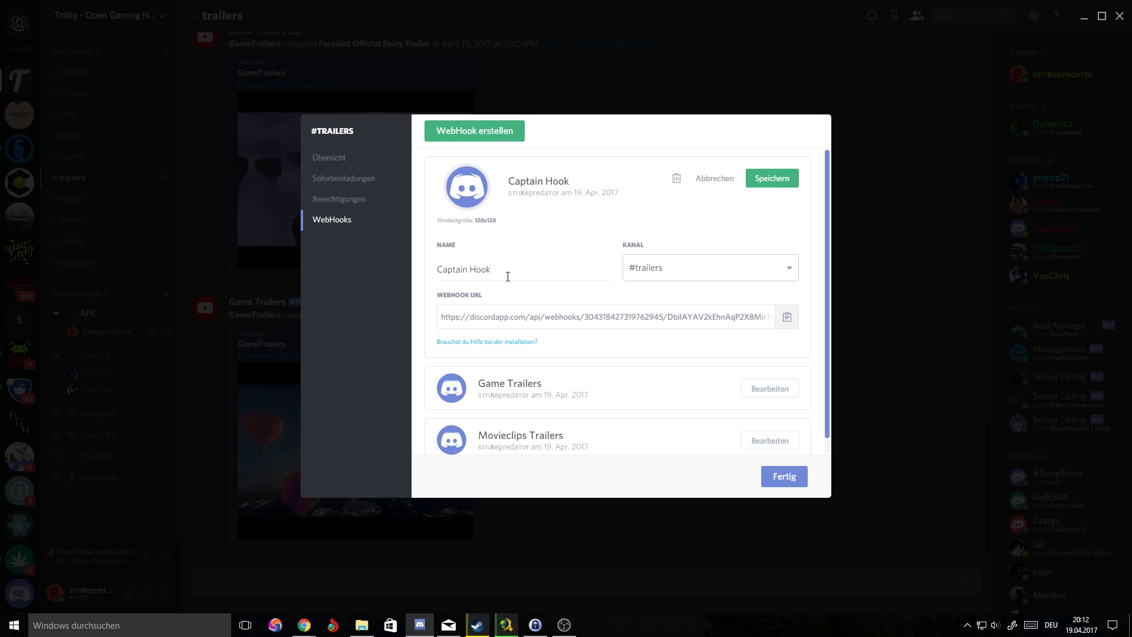
pyautogui.moveTo(506, 270); pyautogui.dragTo(425, 271)
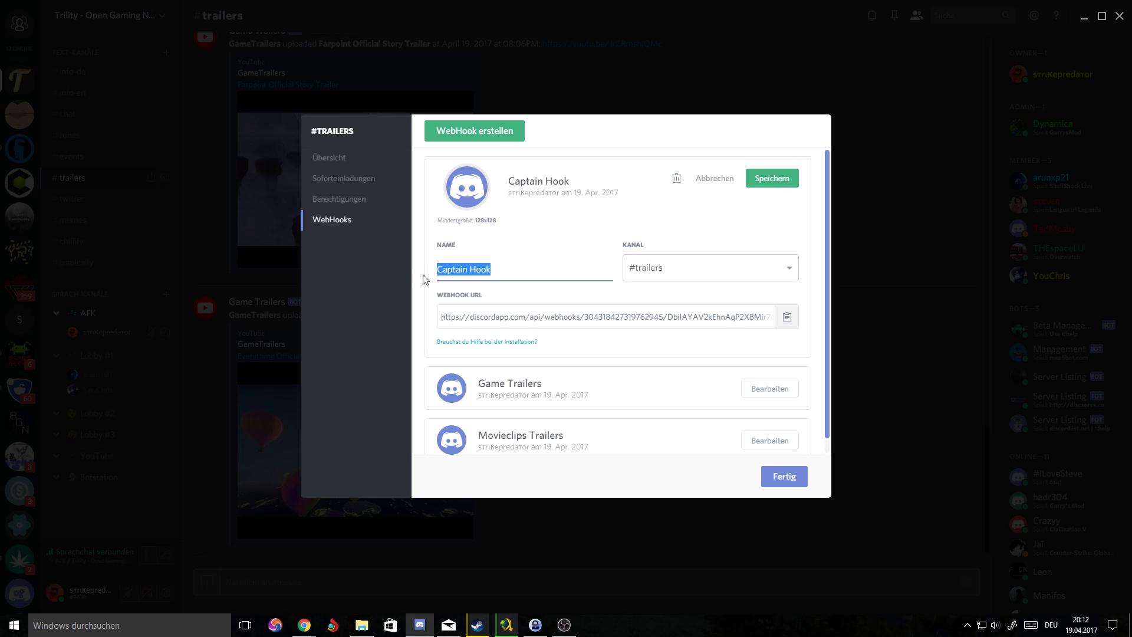
pyautogui.write('Test')
# - Back in Chrome, create a New Applet from My Applets and click 'this' for its trigger
pyautogui.moveTo(301, 624)
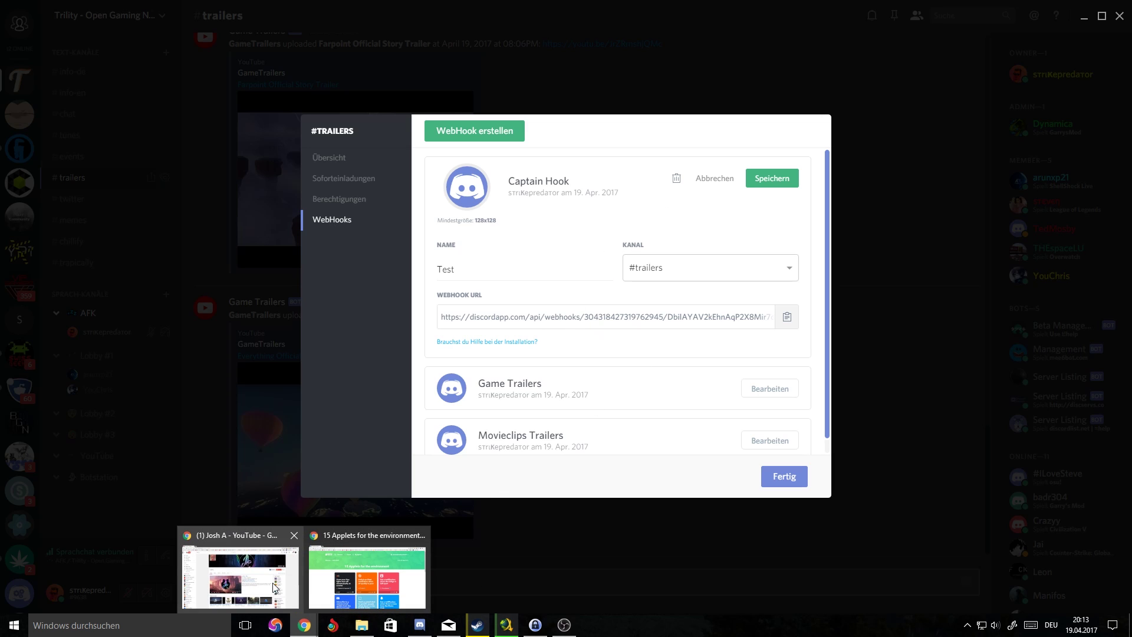
pyautogui.click(388, 586)
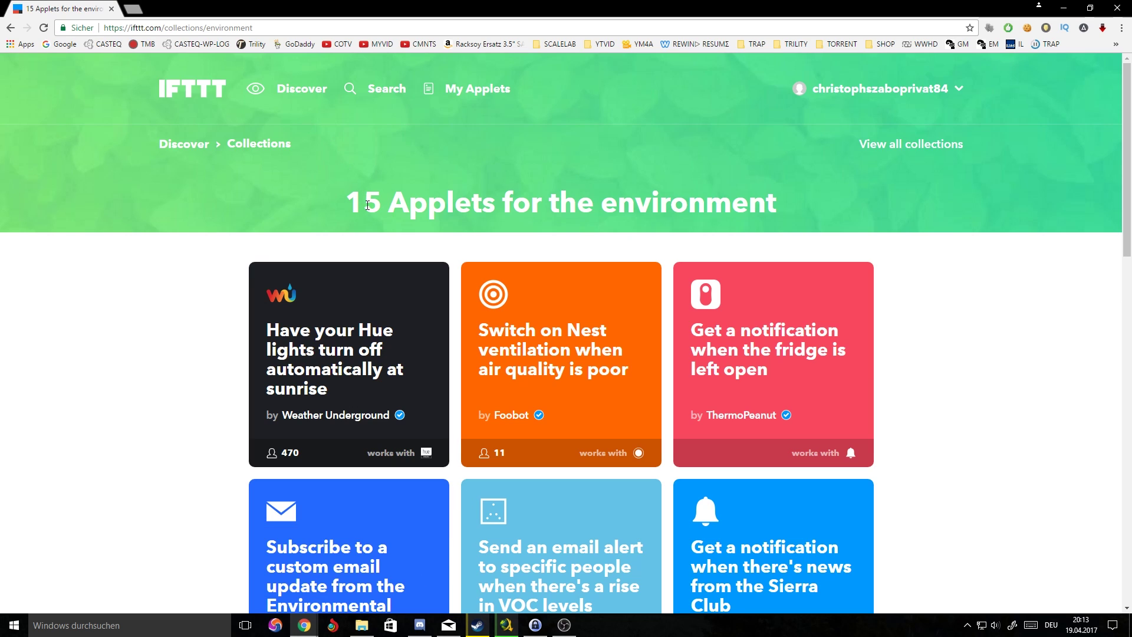
pyautogui.moveTo(346, 202); pyautogui.dragTo(590, 260)
pyautogui.click(590, 259)
pyautogui.click(497, 93)
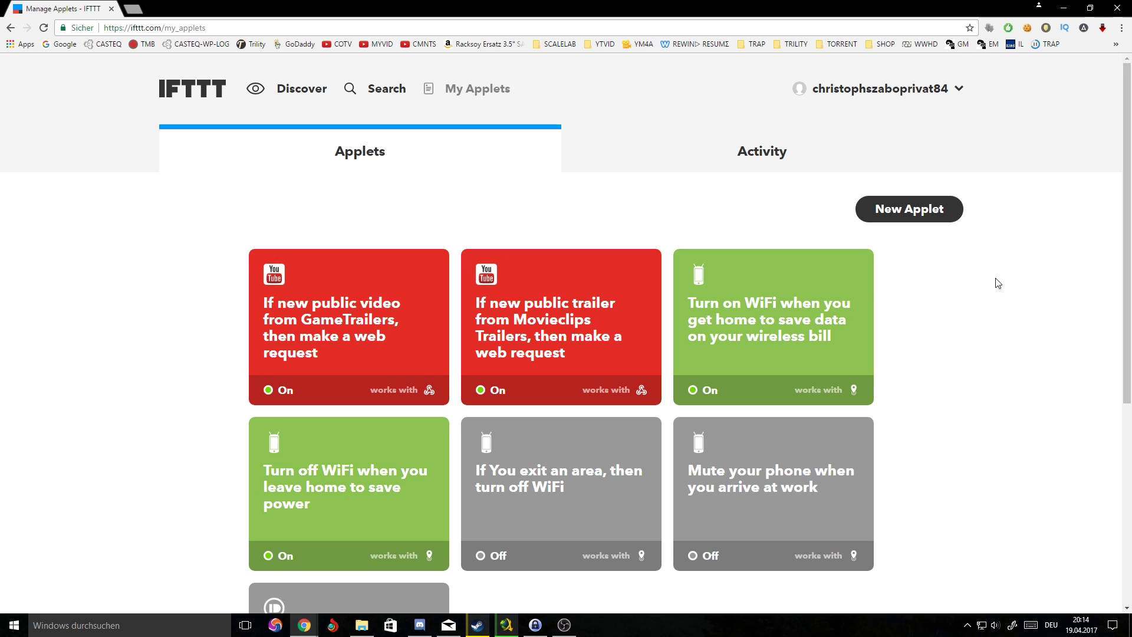
pyautogui.click(919, 222)
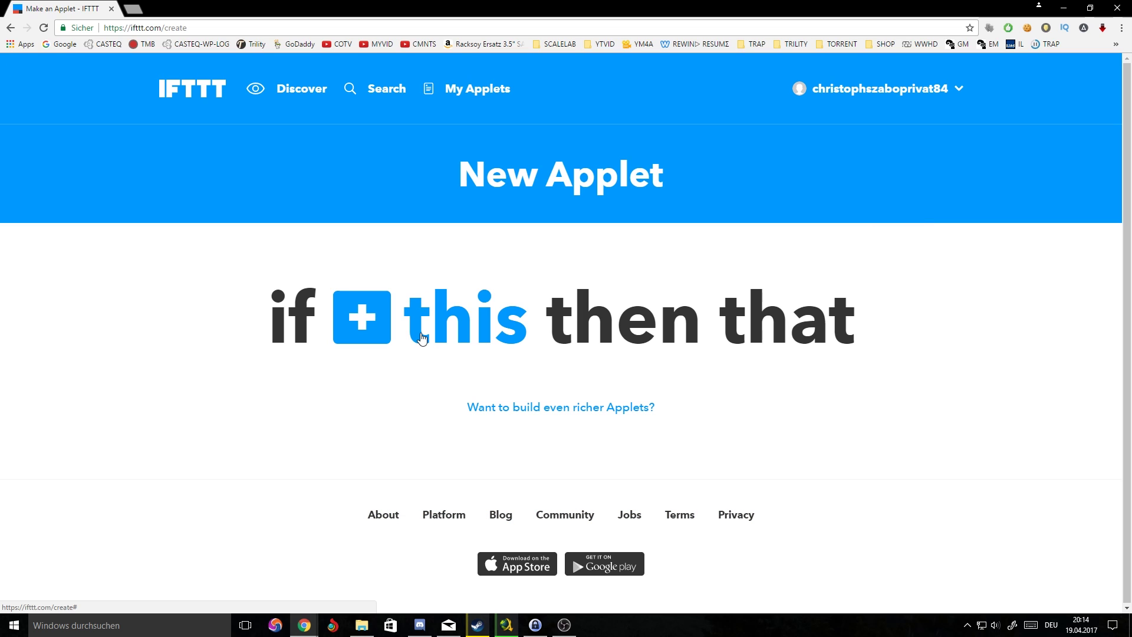
pyautogui.click(466, 323)
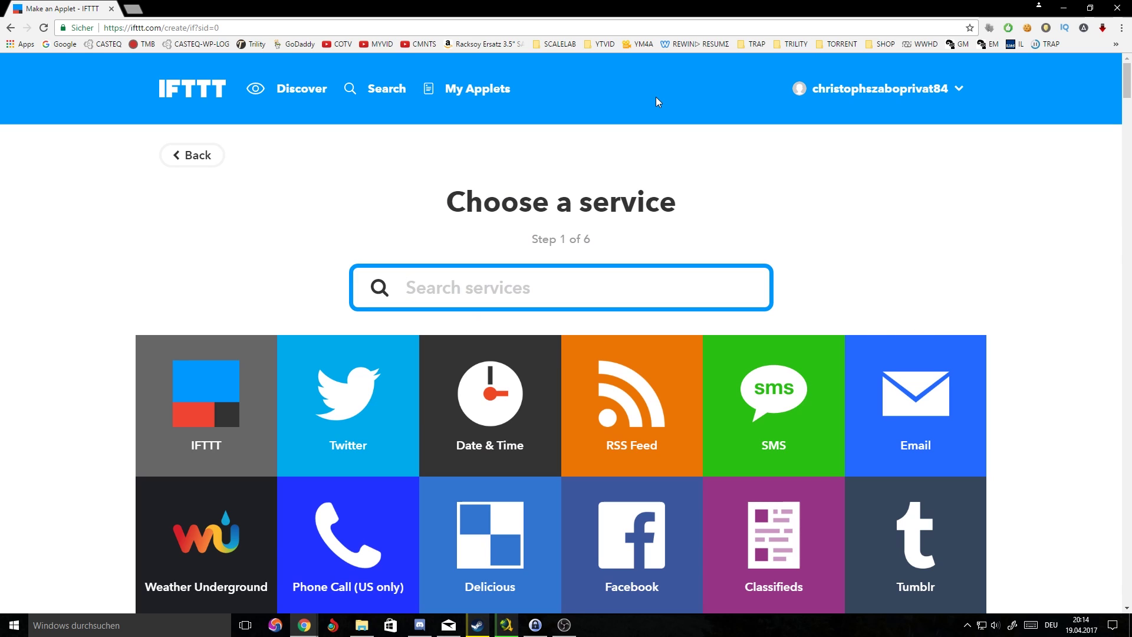
# - Scroll through IFTTT's service grid looking for the YouTube tile
pyautogui.scroll(-2, 1020, 356)
pyautogui.scroll(-4, 1020, 354)
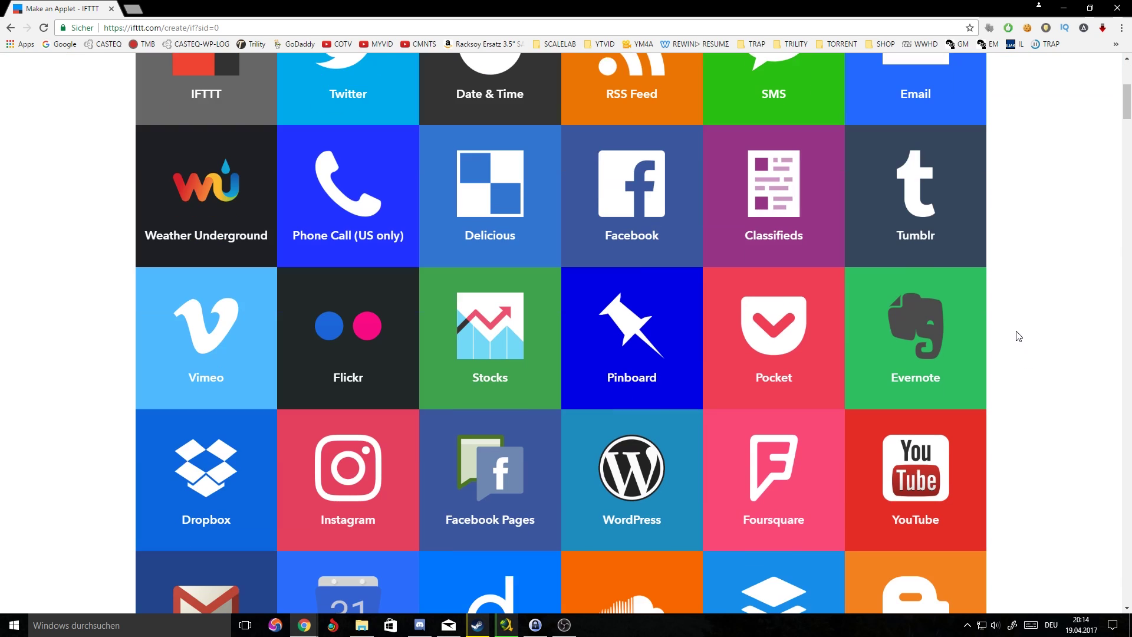
pyautogui.scroll(-4, 968, 460)
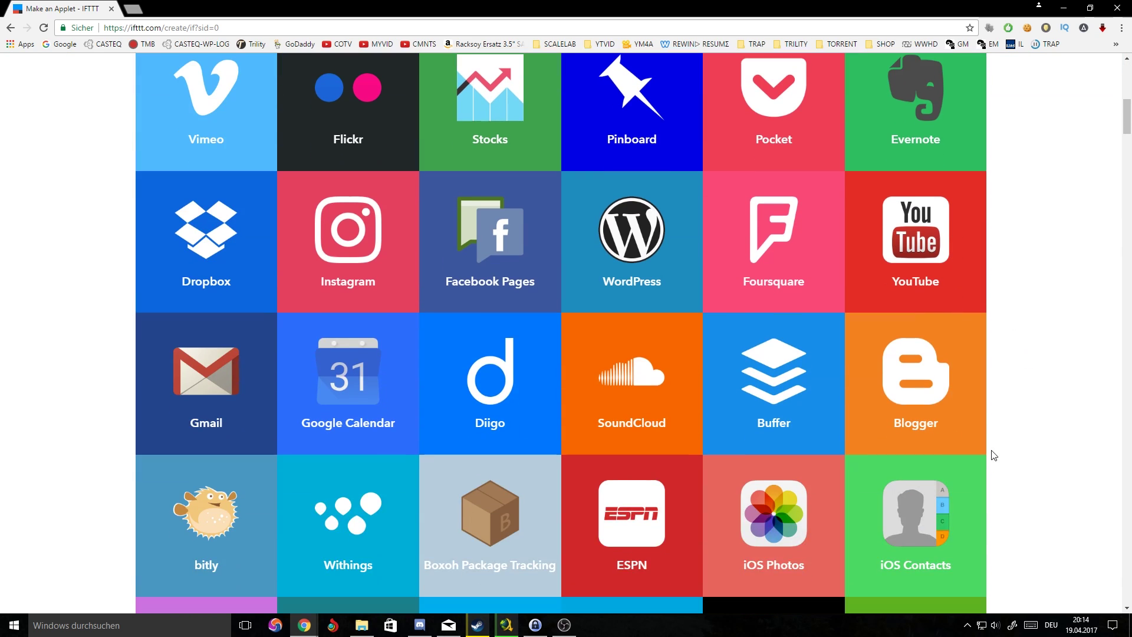
pyautogui.scroll(4, 832, 331)
pyautogui.scroll(4, 412, 262)
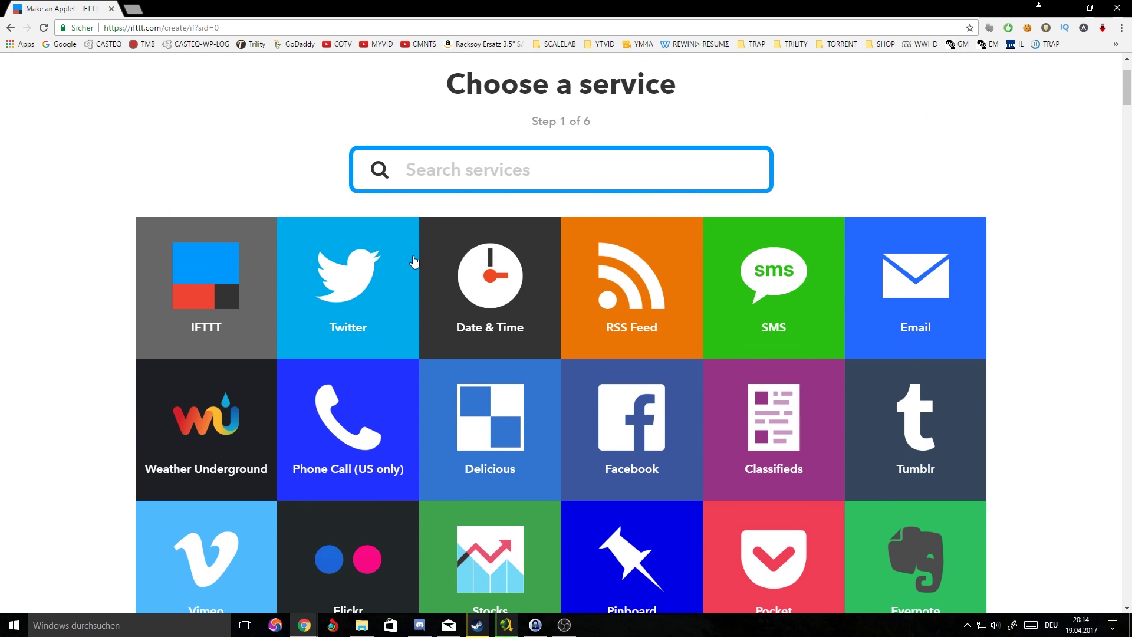
pyautogui.scroll(-4, 926, 304)
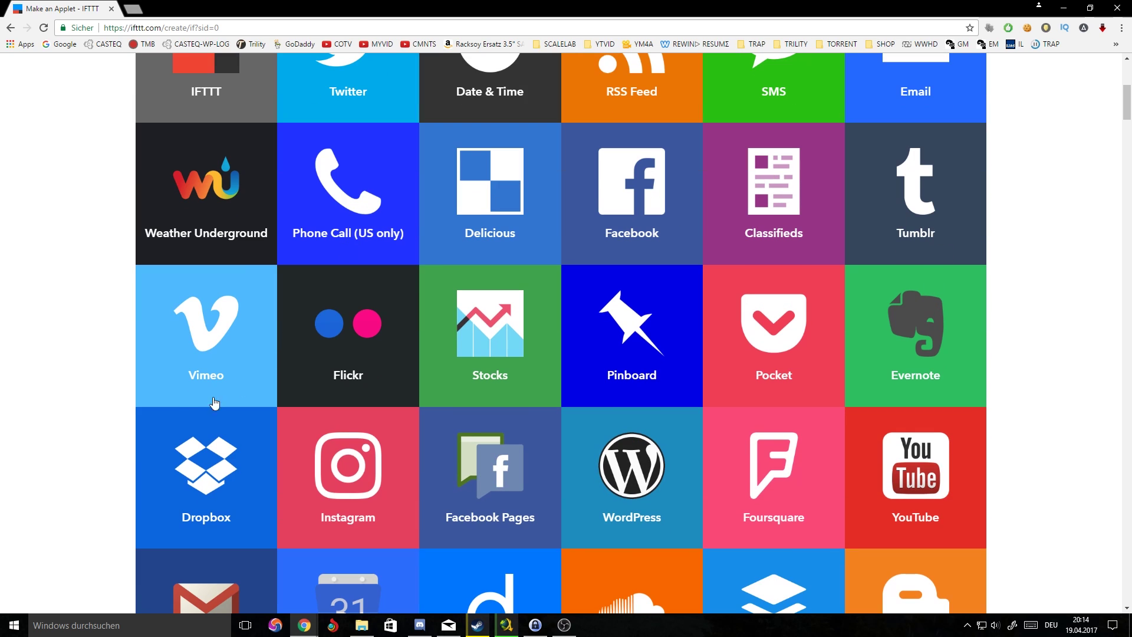
pyautogui.scroll(-3, 1042, 366)
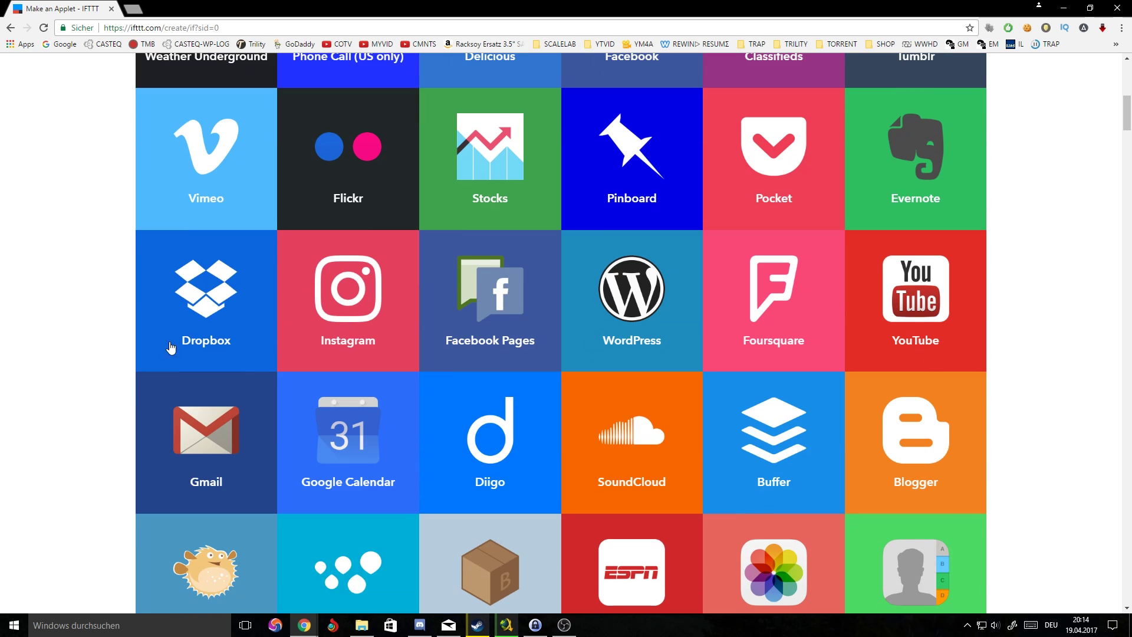
pyautogui.scroll(-3, 247, 342)
pyautogui.scroll(-4, 944, 307)
pyautogui.scroll(-15, 987, 316)
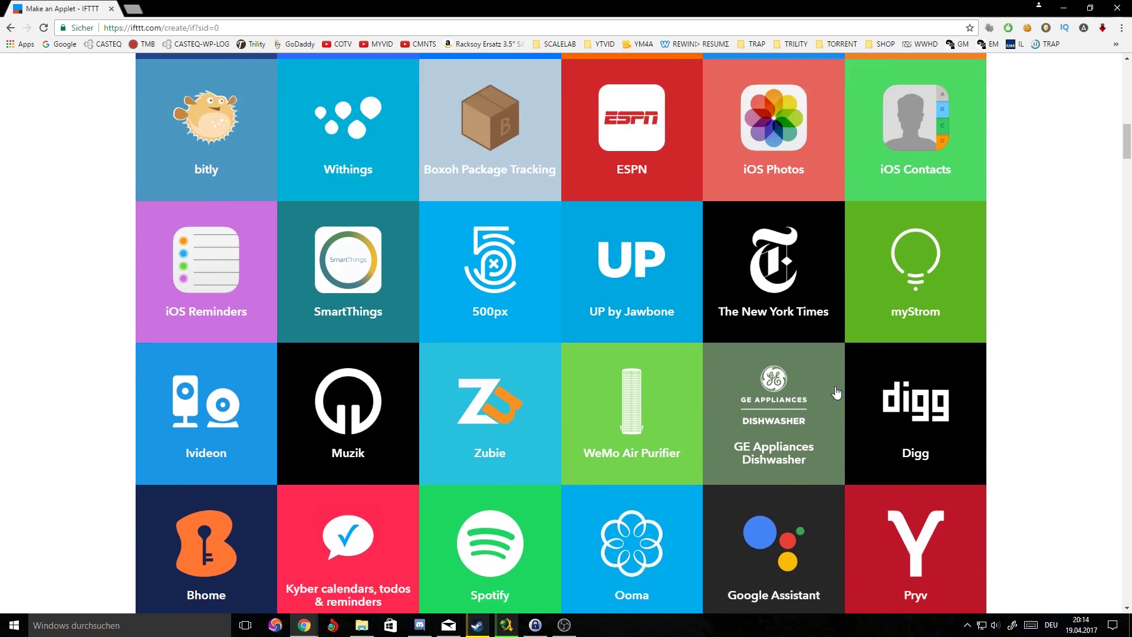
pyautogui.scroll(-19, 1126, 363)
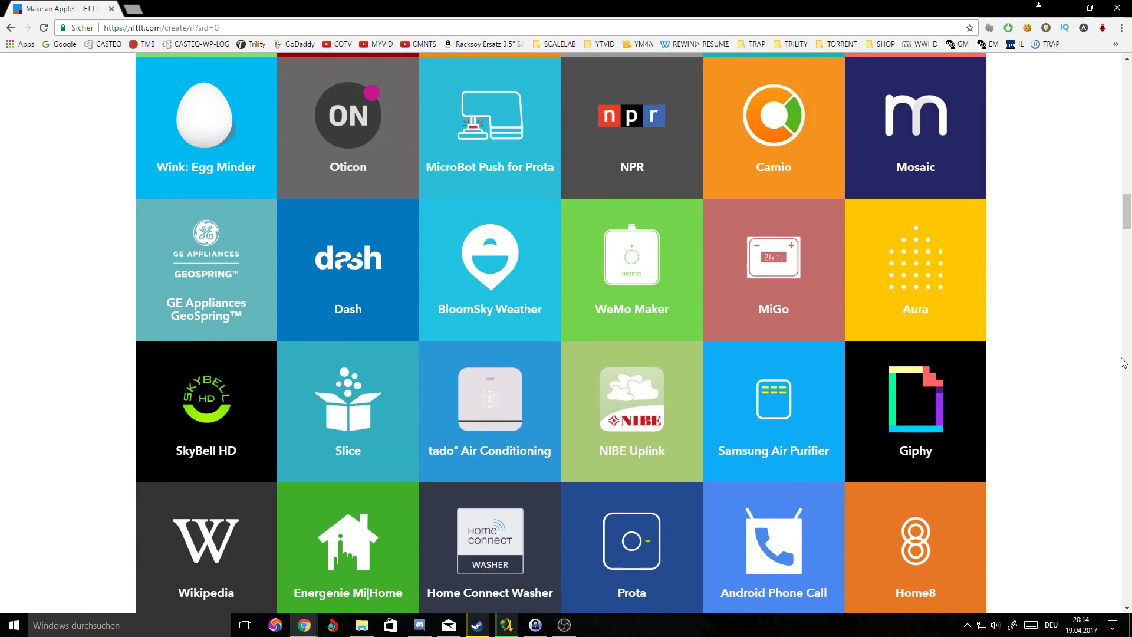
pyautogui.scroll(7, 1119, 361)
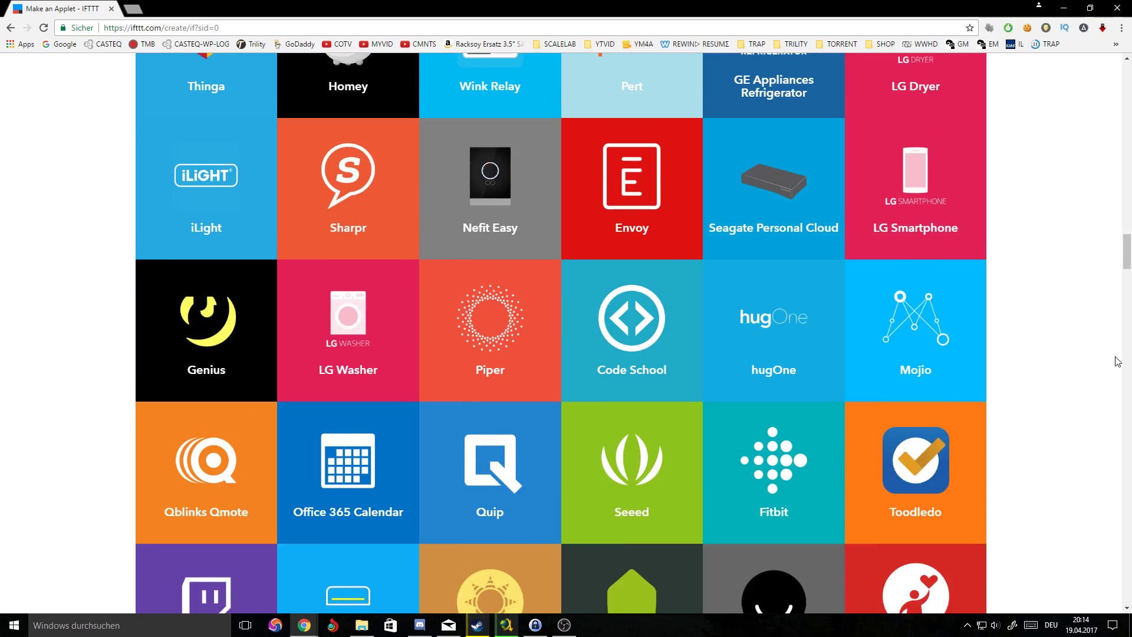
pyautogui.scroll(4, 1090, 347)
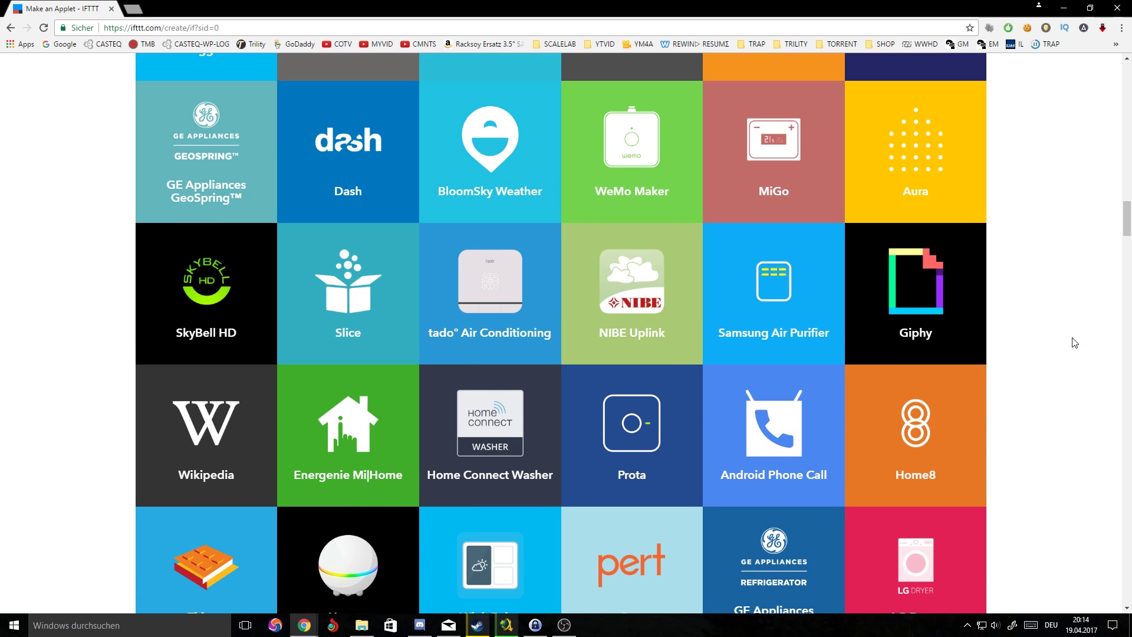
pyautogui.scroll(3, 1077, 343)
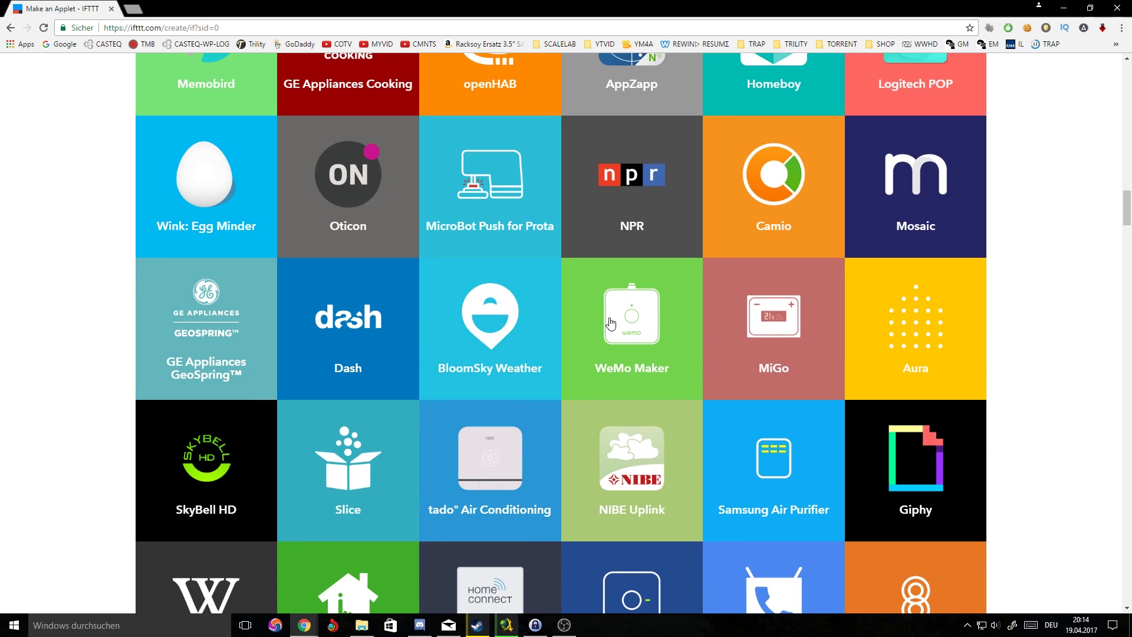
pyautogui.scroll(-17, 1070, 384)
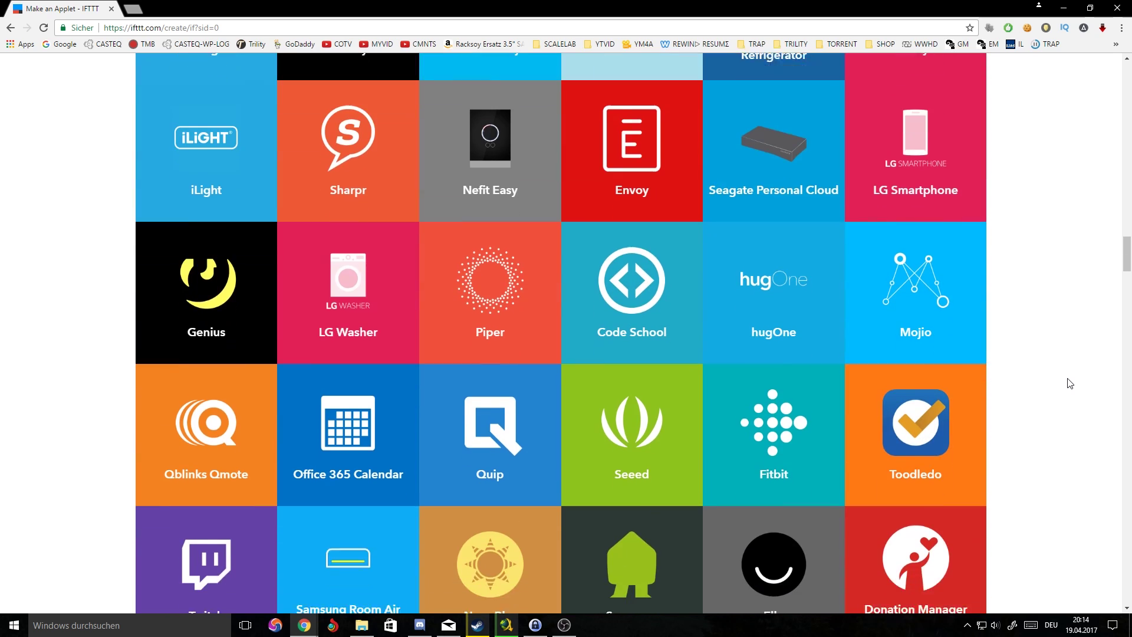
pyautogui.scroll(-20, 1070, 383)
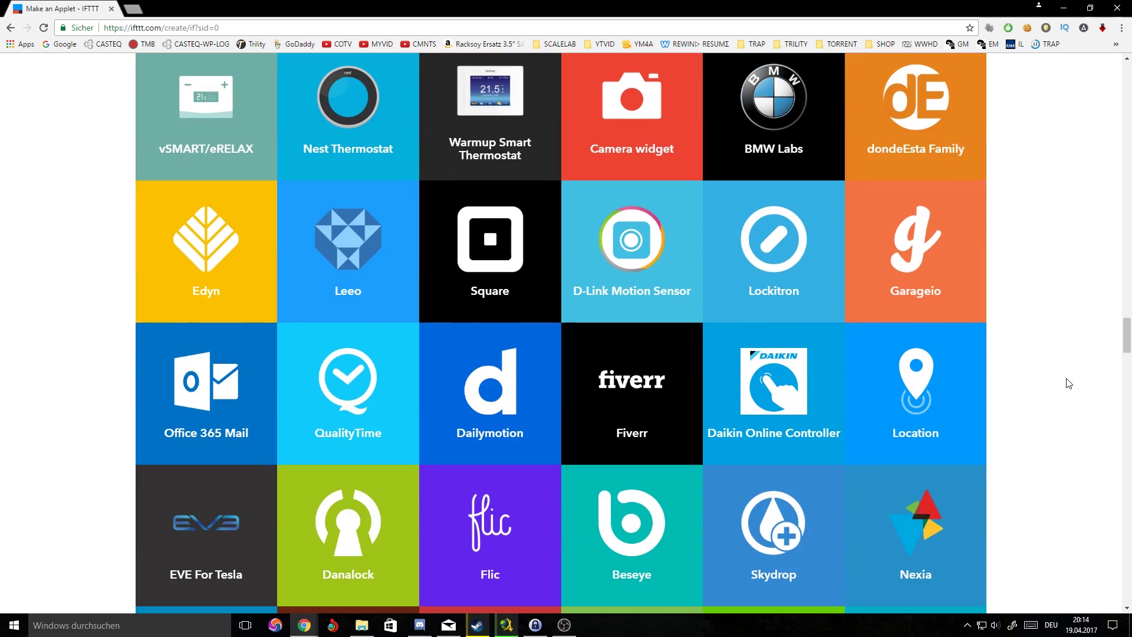
pyautogui.scroll(-7, 1065, 378)
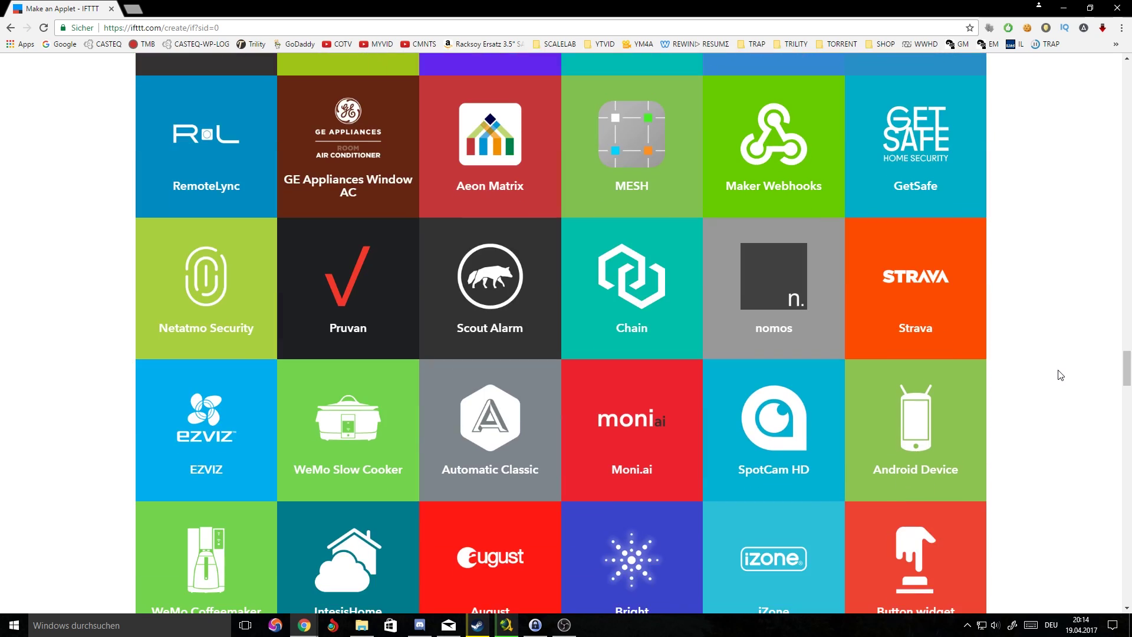
pyautogui.scroll(5, 1058, 372)
pyautogui.scroll(20, 1055, 369)
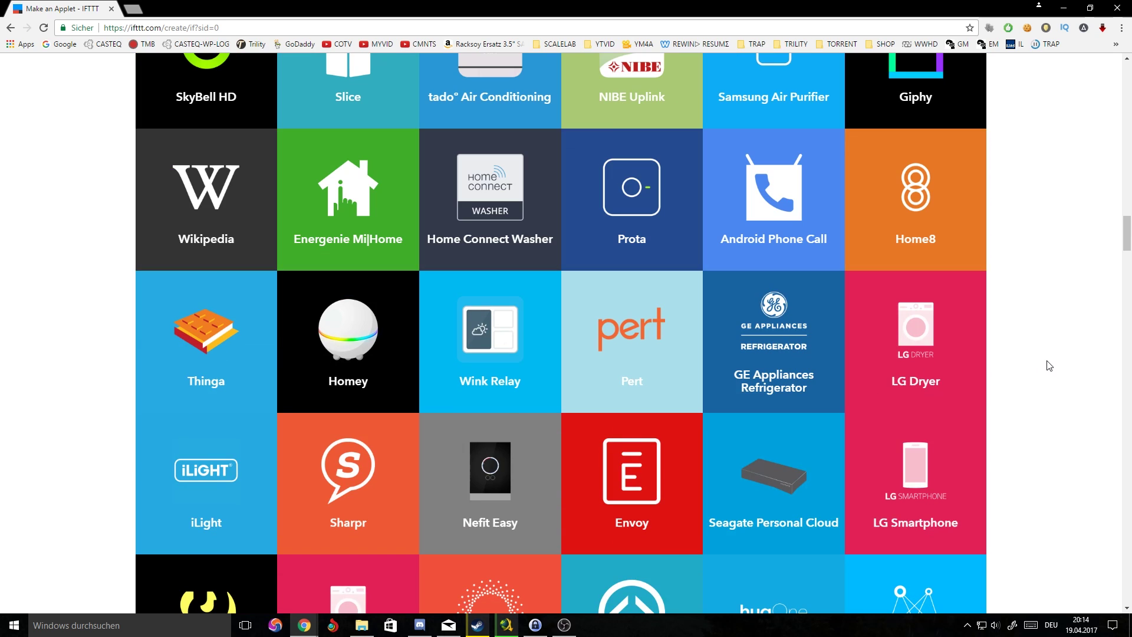
pyautogui.scroll(20, 1049, 365)
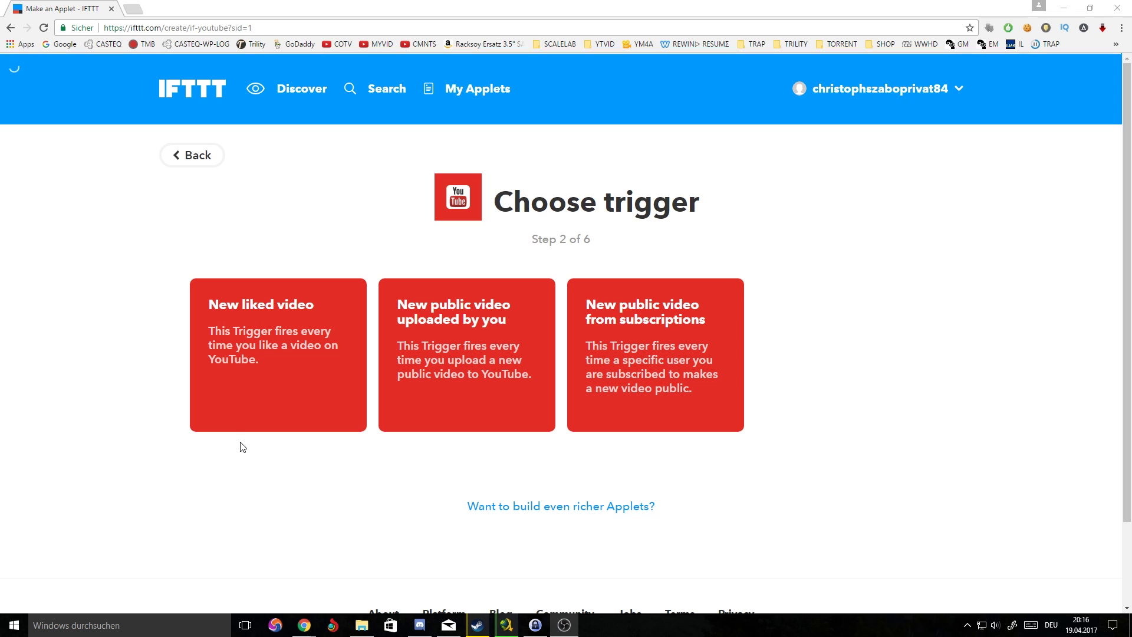
pyautogui.click(420, 626)
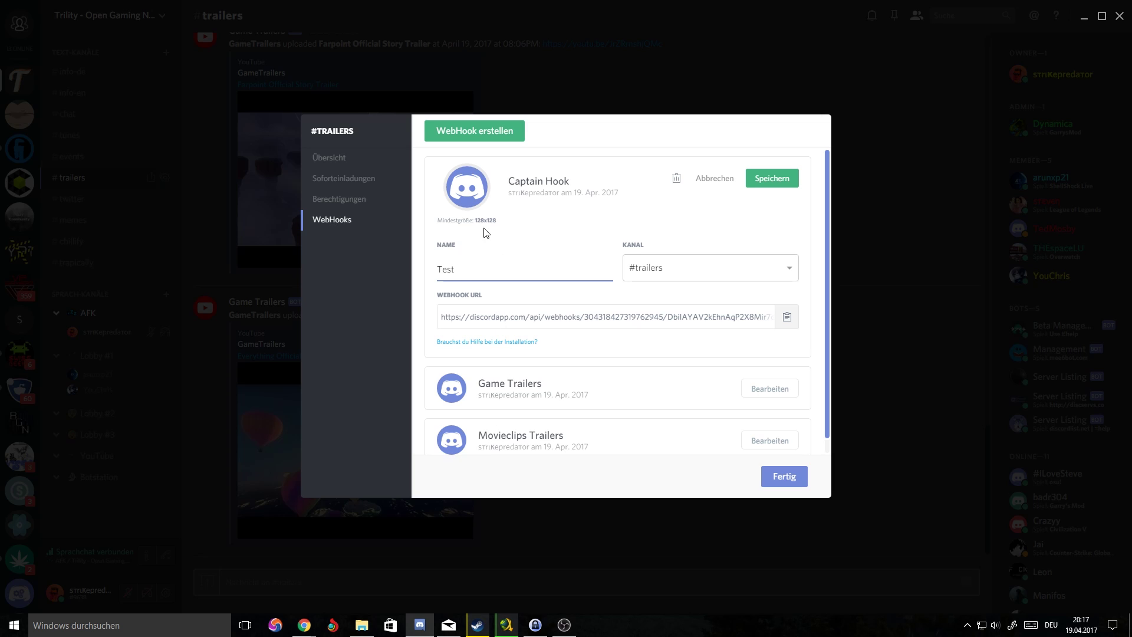
pyautogui.click(312, 624)
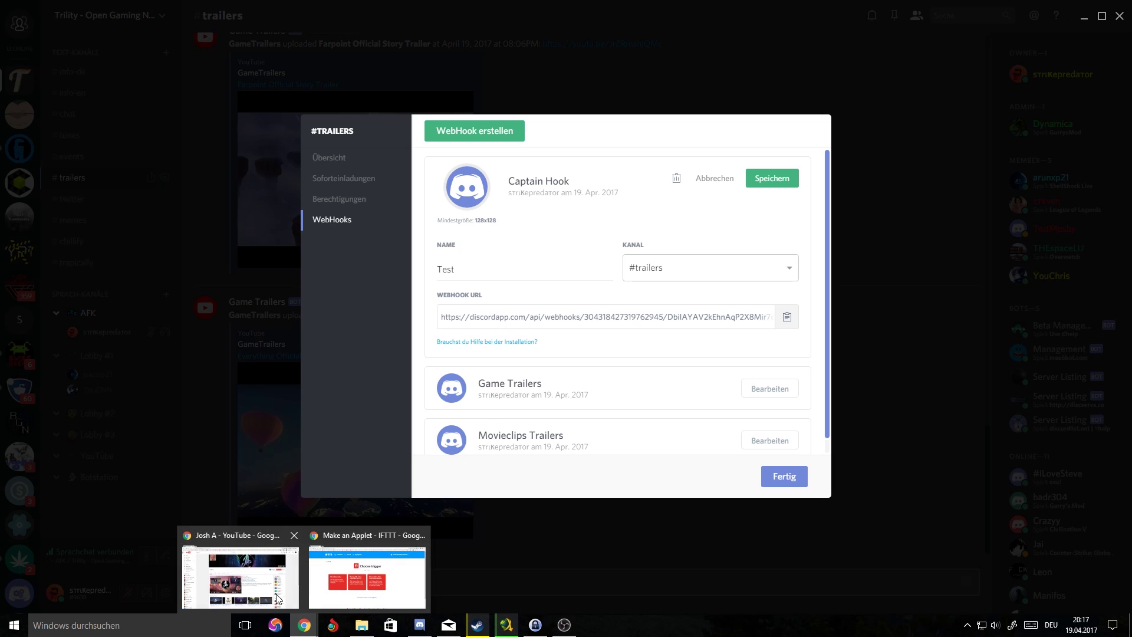
pyautogui.click(324, 572)
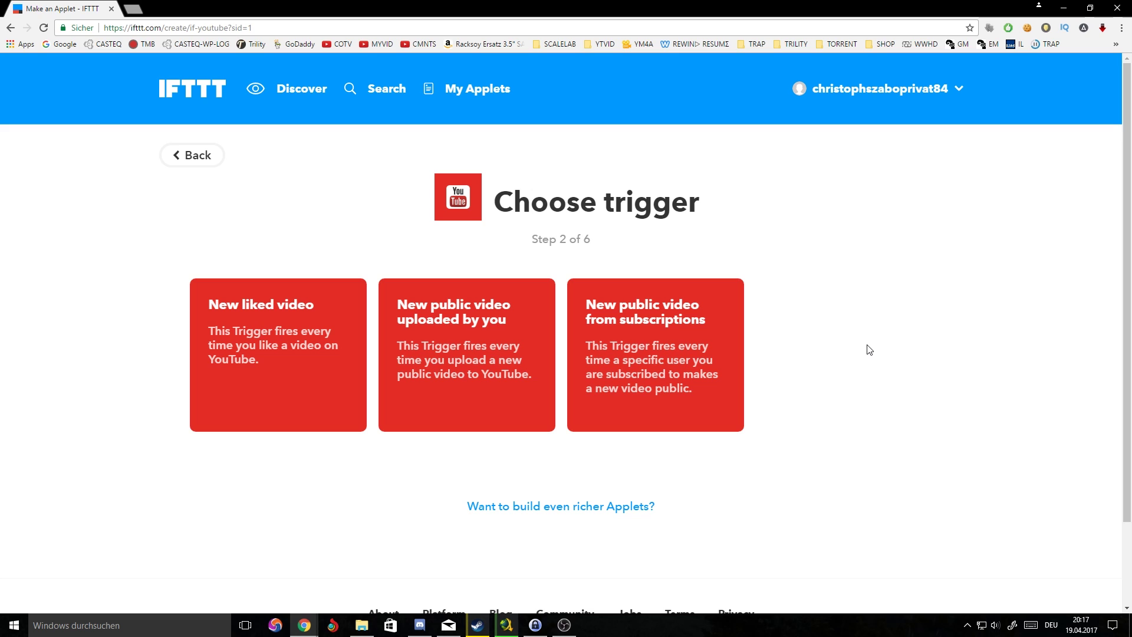
pyautogui.click(424, 628)
# - Back in IFTTT, pick the 'New public video from subscriptions' YouTube trigger
pyautogui.click(425, 629)
pyautogui.click(678, 336)
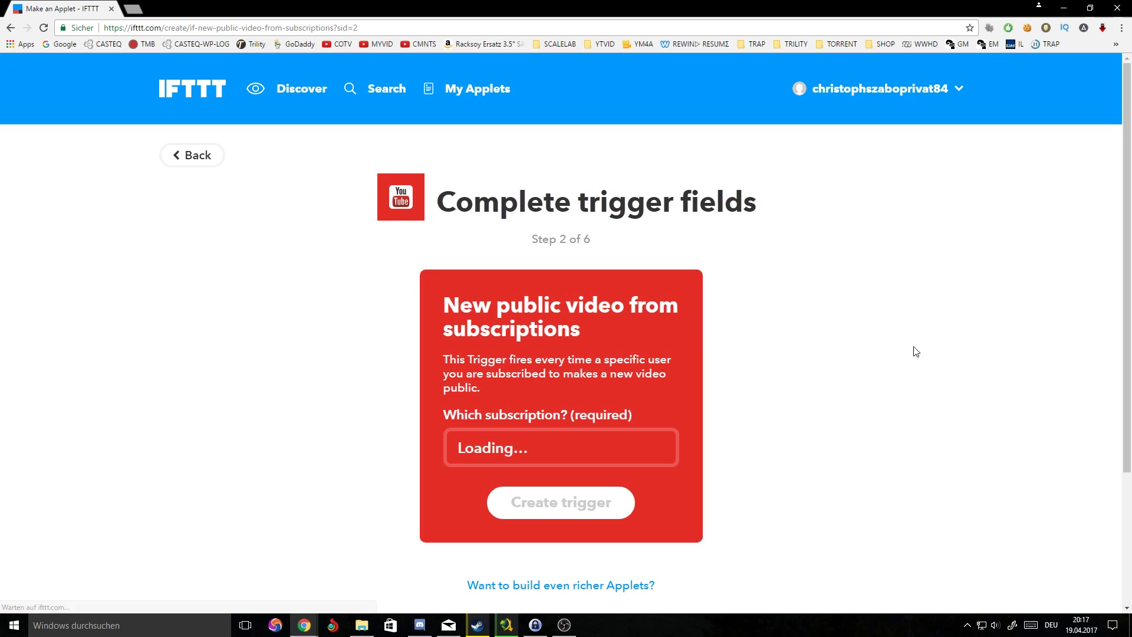
pyautogui.scroll(-2, 877, 372)
# - Browse the subscribed-channel list, leaving PushedToInsanity selected
pyautogui.click(669, 346)
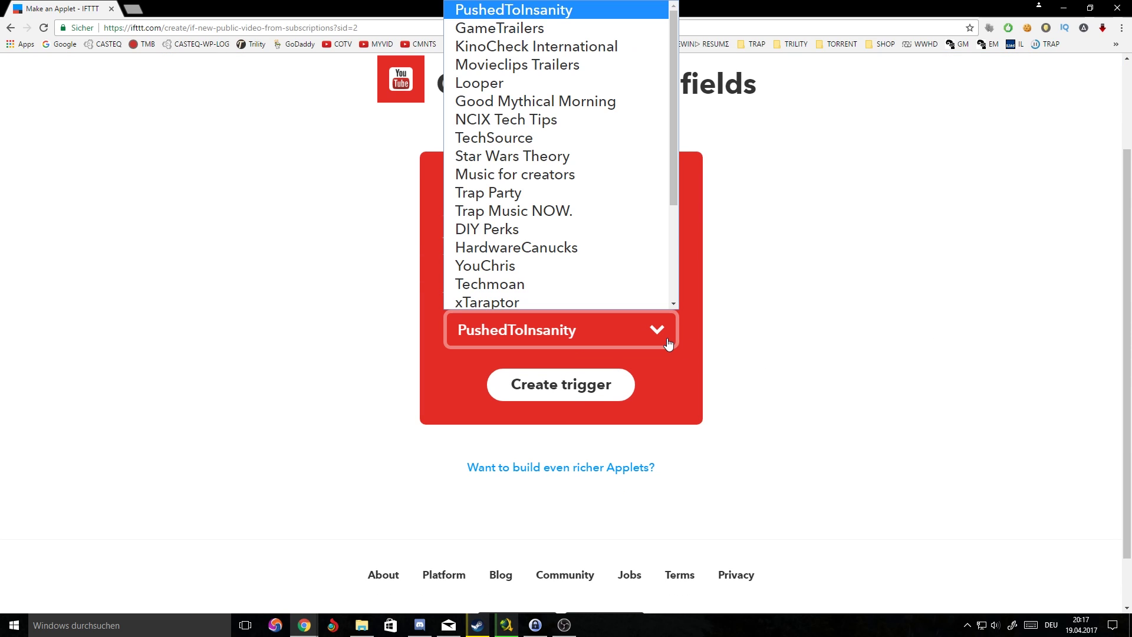
pyautogui.scroll(-3, 587, 104)
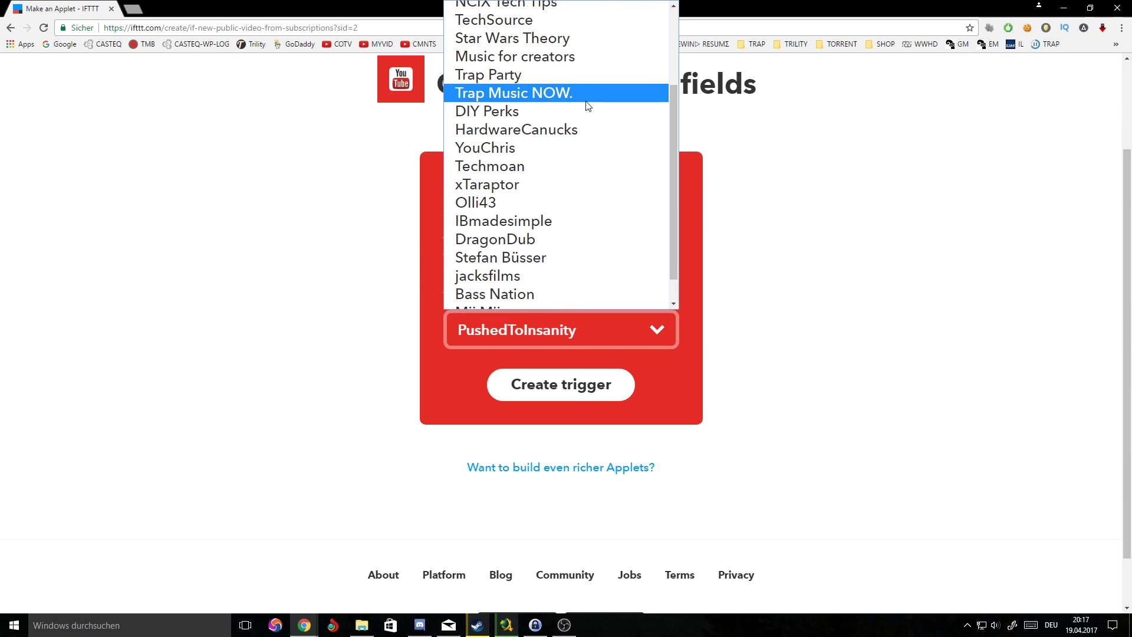
pyautogui.scroll(3, 537, 303)
pyautogui.click(883, 346)
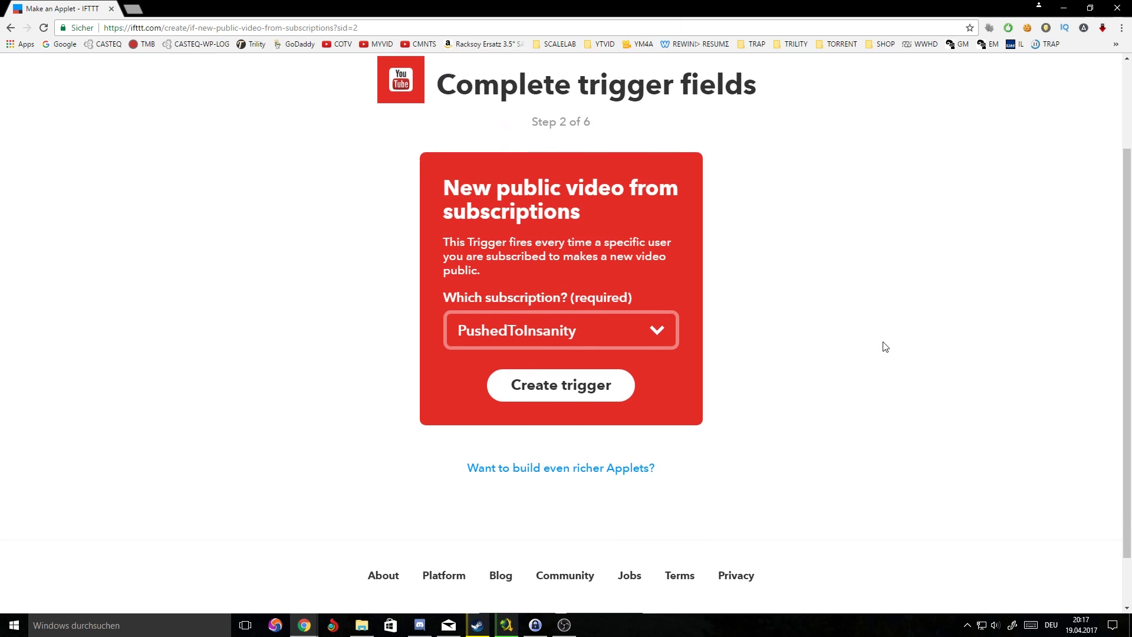
pyautogui.scroll(2, 882, 346)
pyautogui.click(654, 463)
pyautogui.scroll(-2, 641, 142)
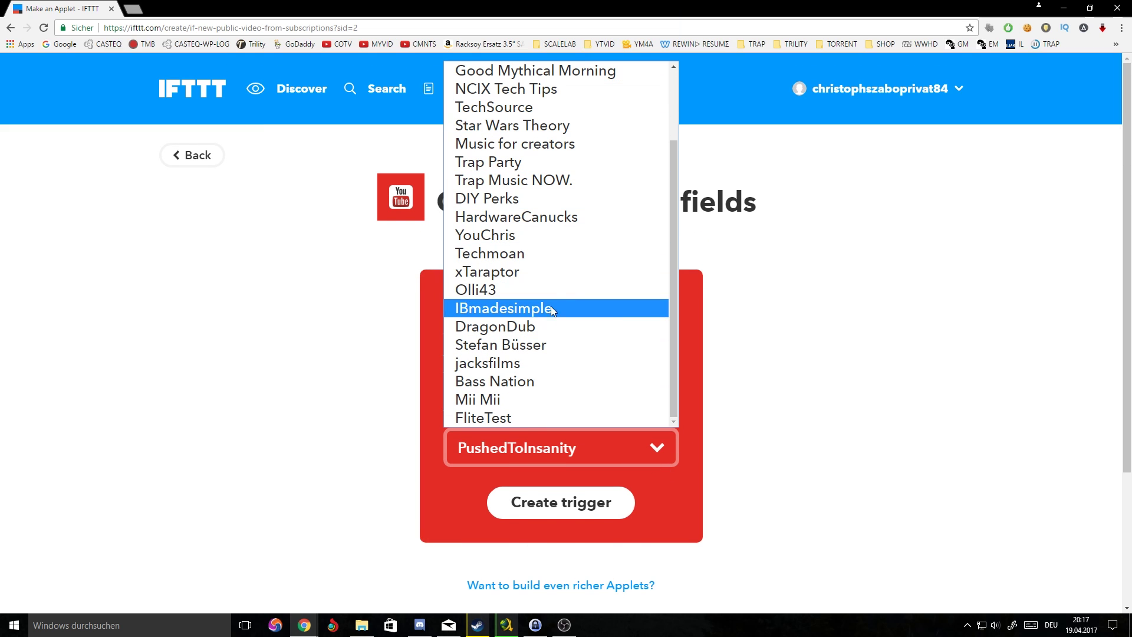
pyautogui.scroll(2, 560, 283)
pyautogui.click(874, 320)
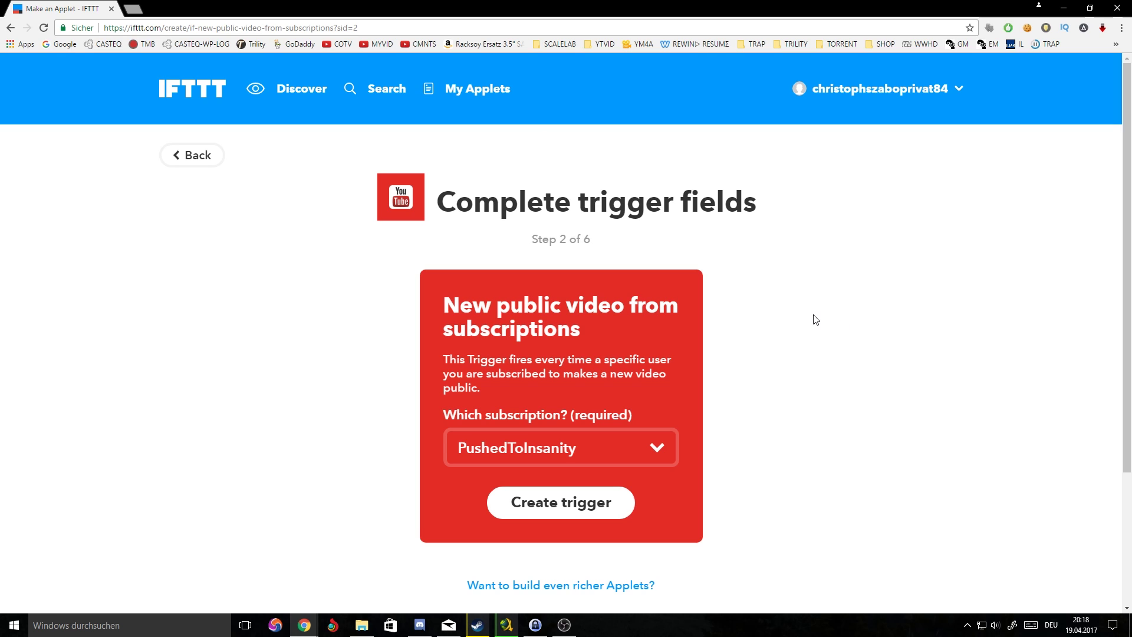
# - Reopen the Which subscription list and choose Looper as the channel to watch
pyautogui.click(635, 459)
pyautogui.scroll(-2, 666, 294)
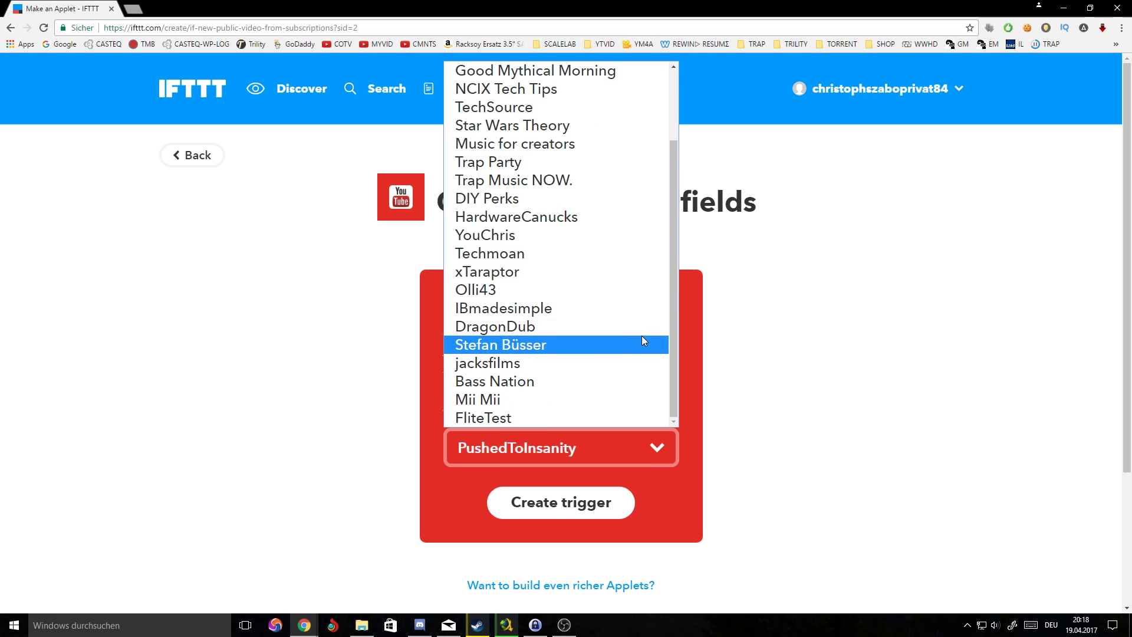
pyautogui.click(923, 376)
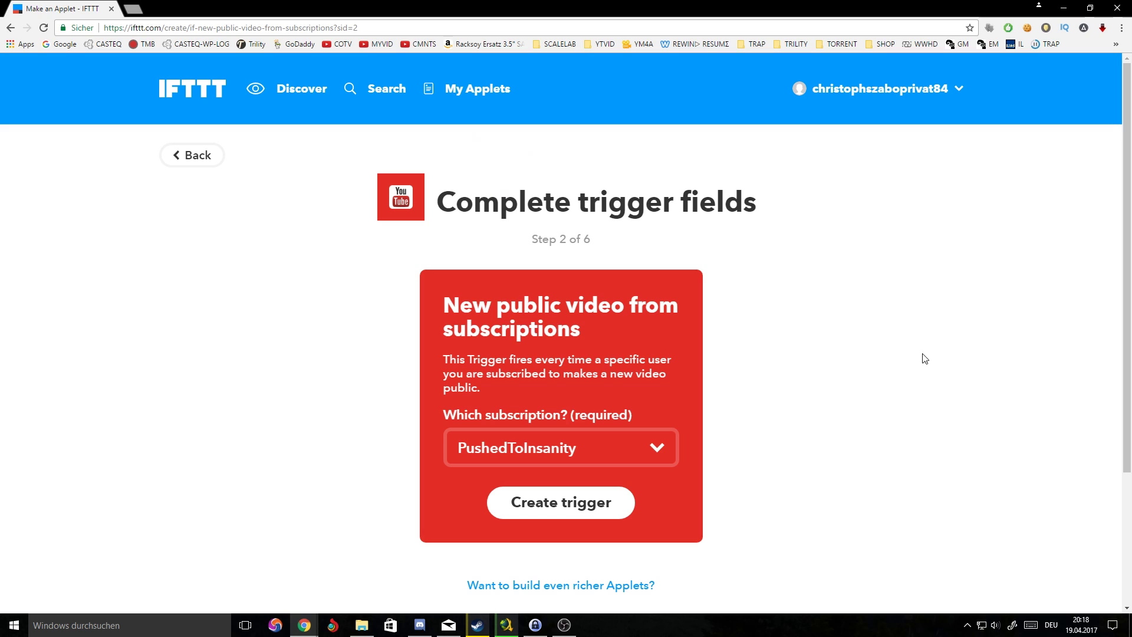
pyautogui.scroll(-3, 814, 387)
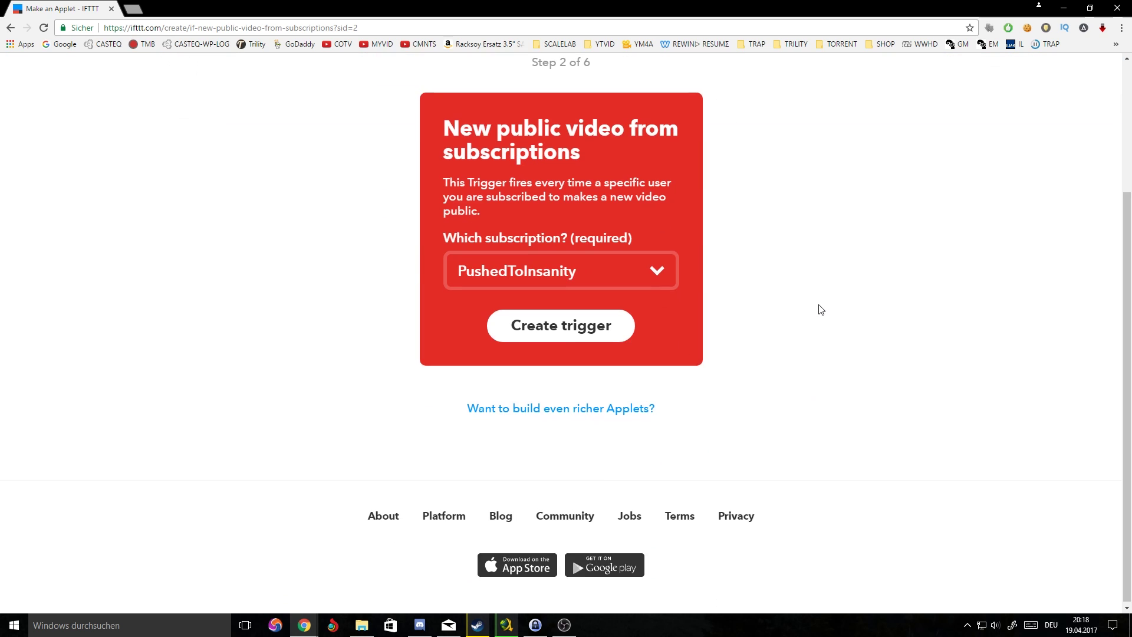
pyautogui.scroll(2, 794, 336)
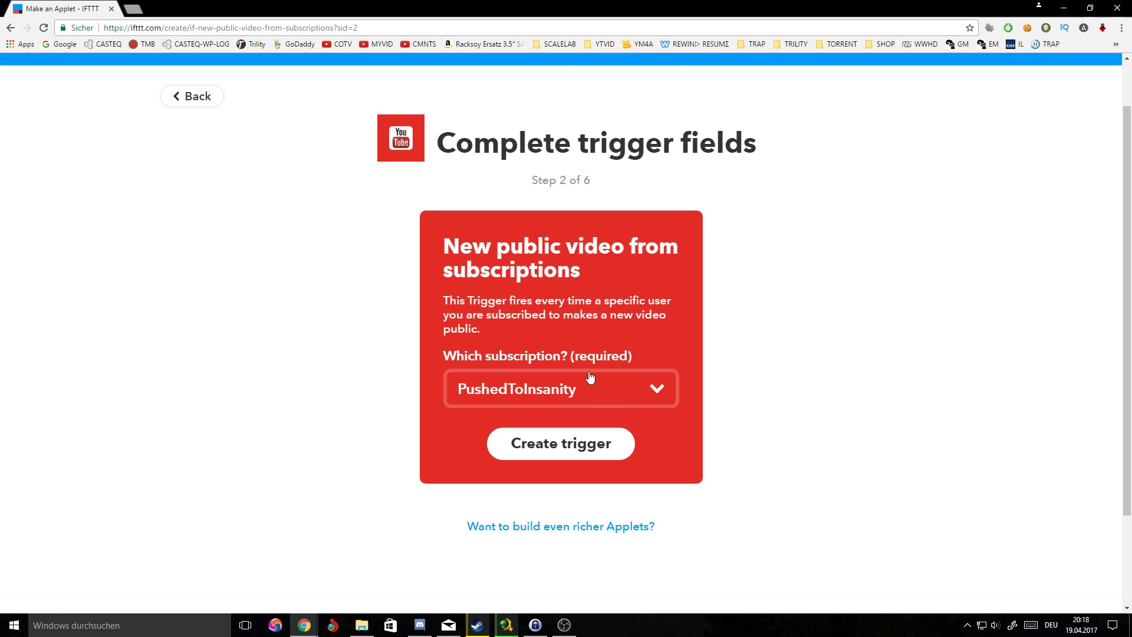
pyautogui.click(616, 396)
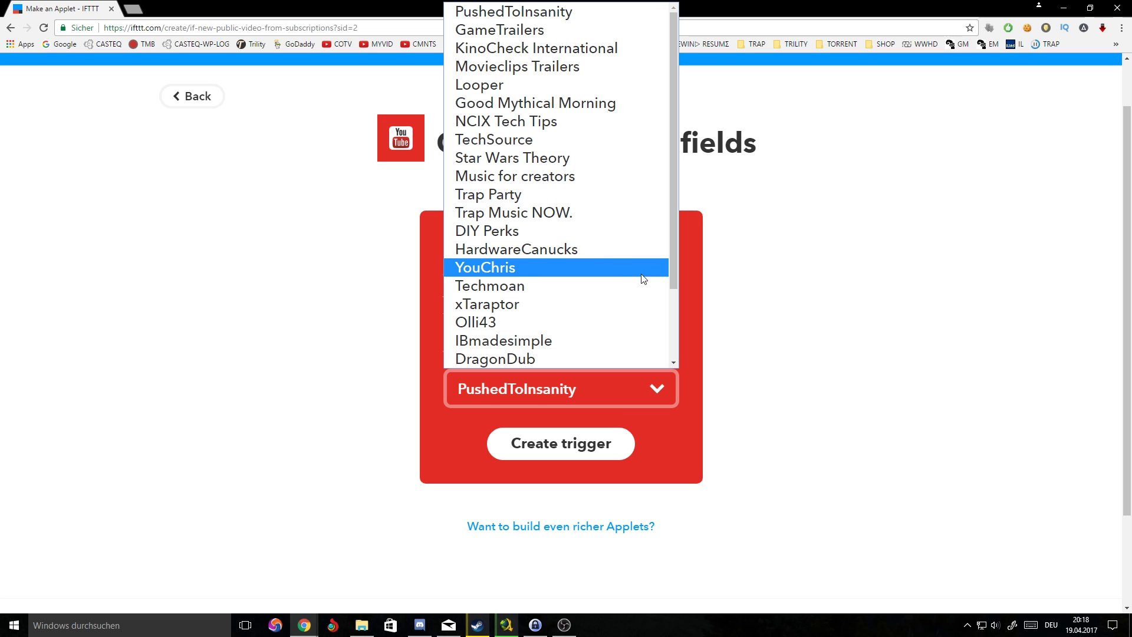
pyautogui.click(505, 88)
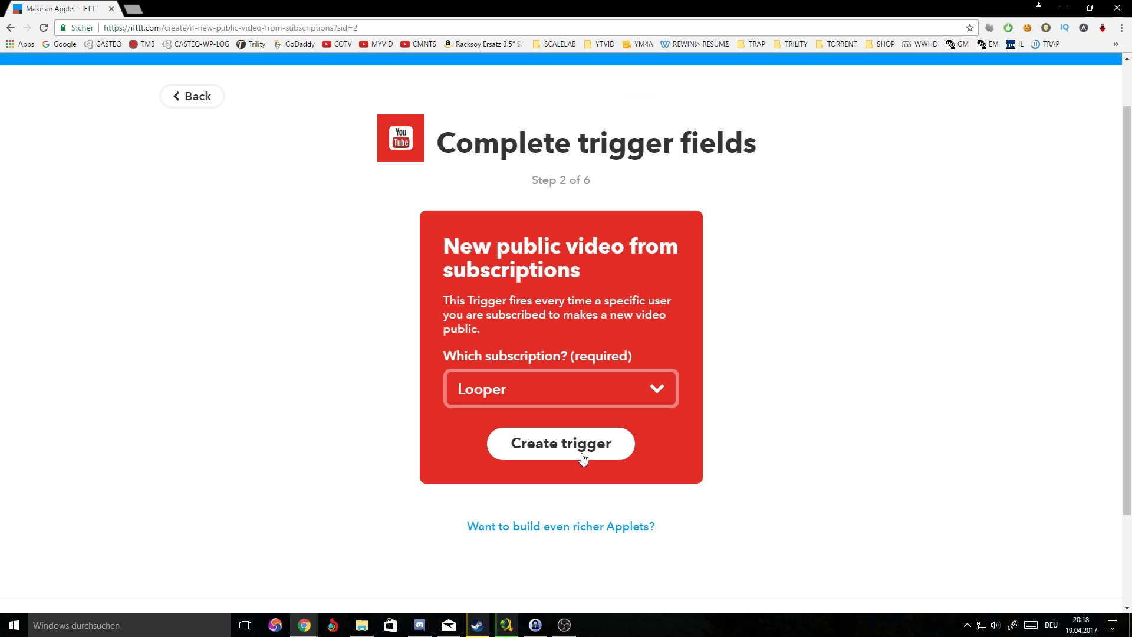
# - Create the Looper trigger, then set Maker Webhooks' 'Make a web request' as the action
pyautogui.click(564, 448)
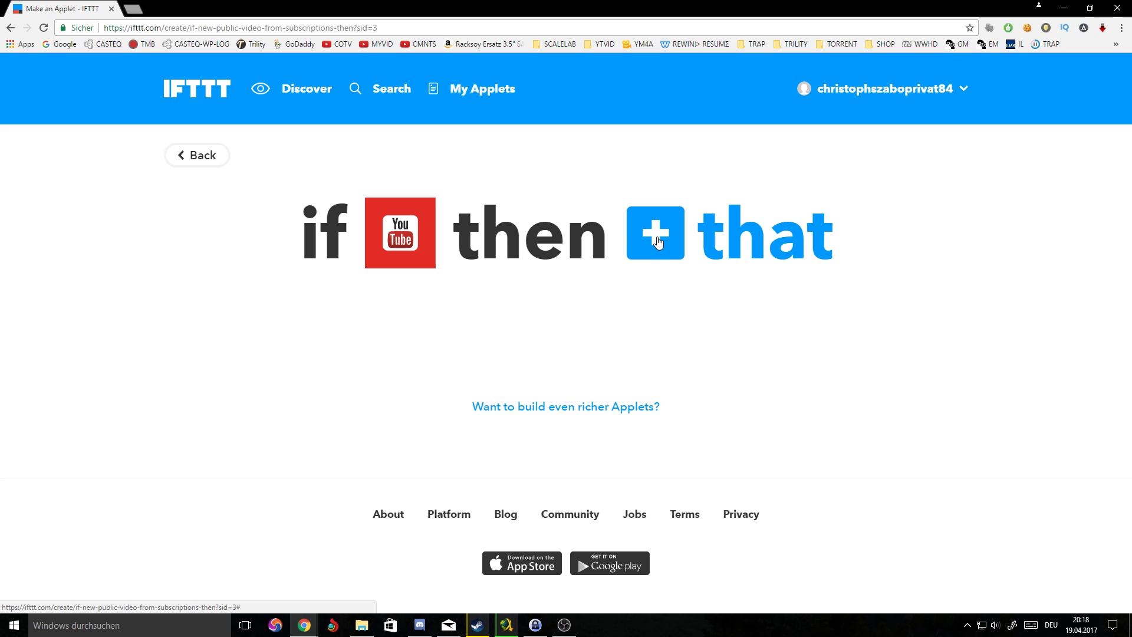
pyautogui.click(721, 250)
pyautogui.scroll(-4, 1036, 253)
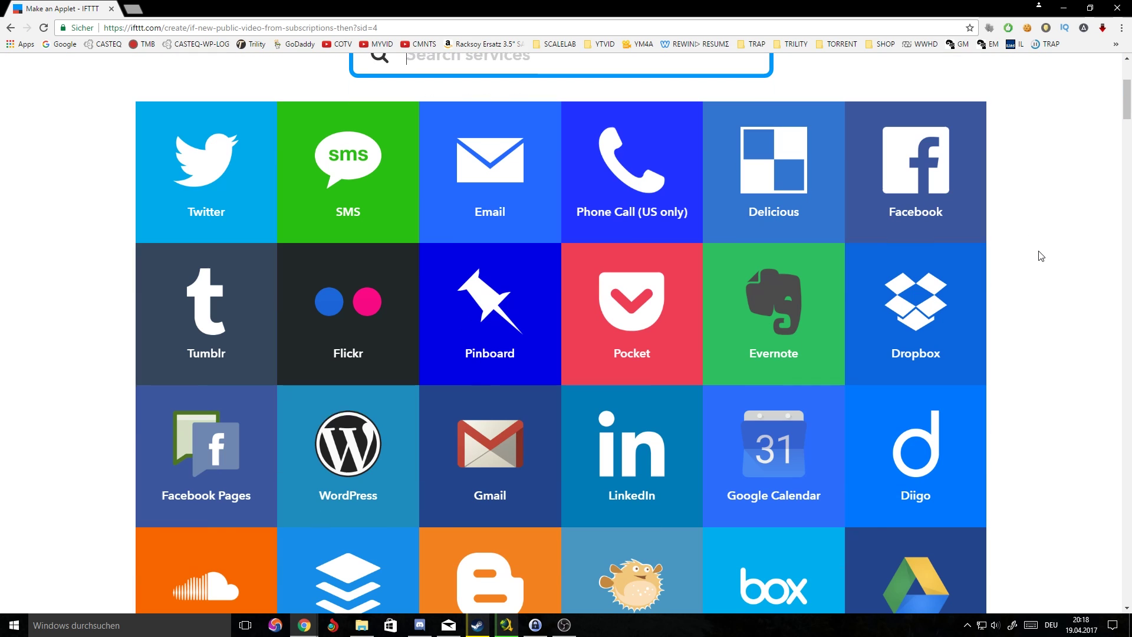
pyautogui.scroll(-5, 1037, 253)
pyautogui.scroll(5, 892, 236)
pyautogui.scroll(2, 893, 236)
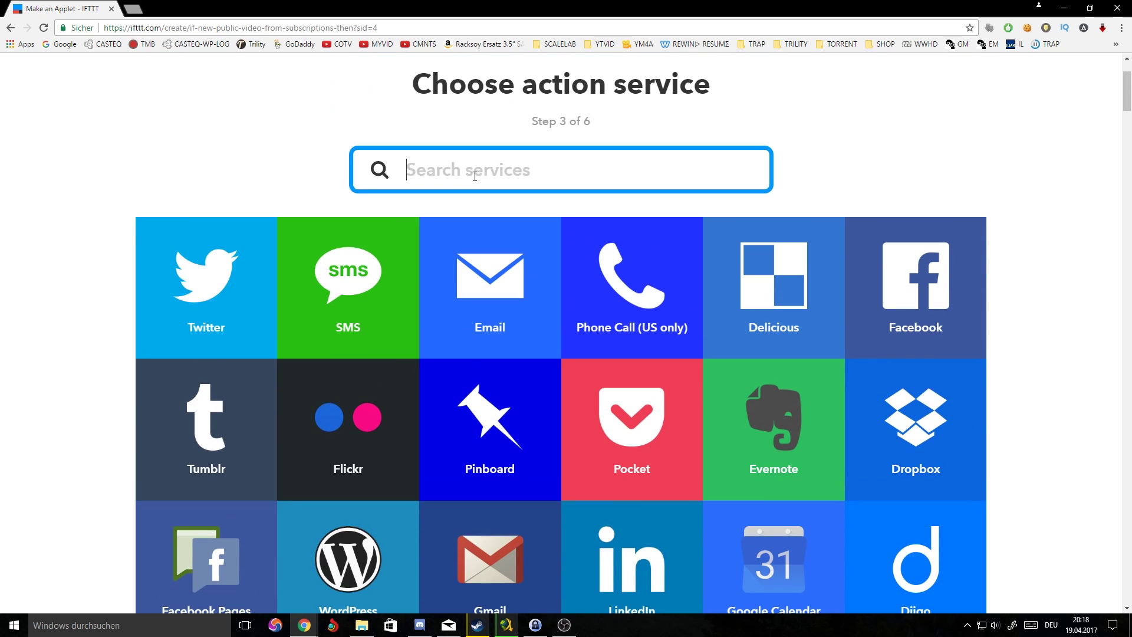
pyautogui.write('maker')
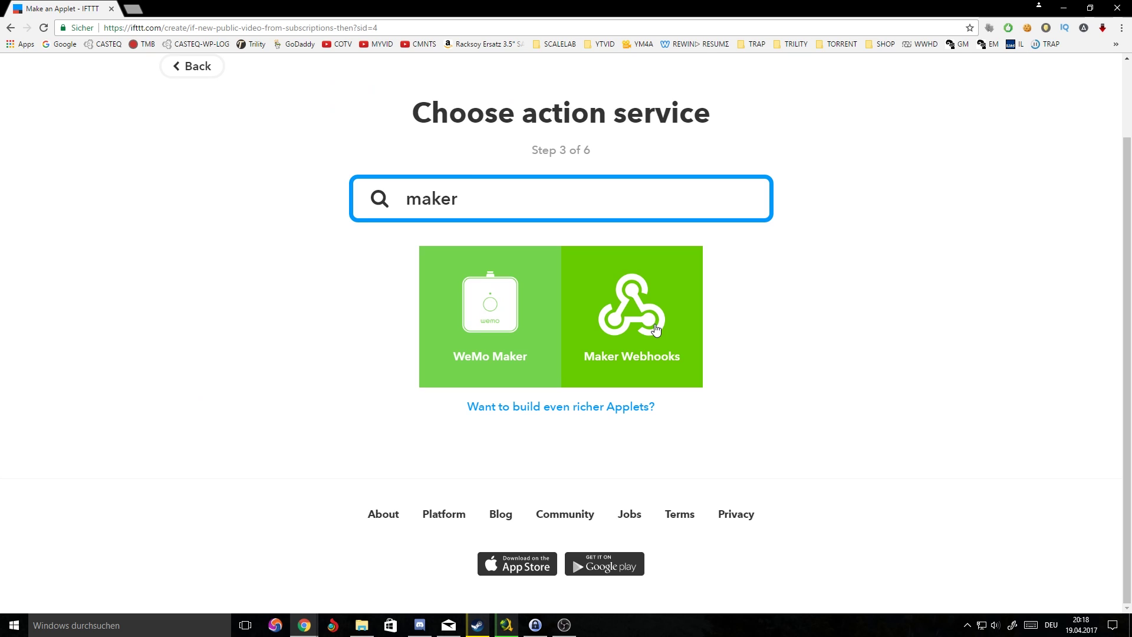
pyautogui.click(656, 329)
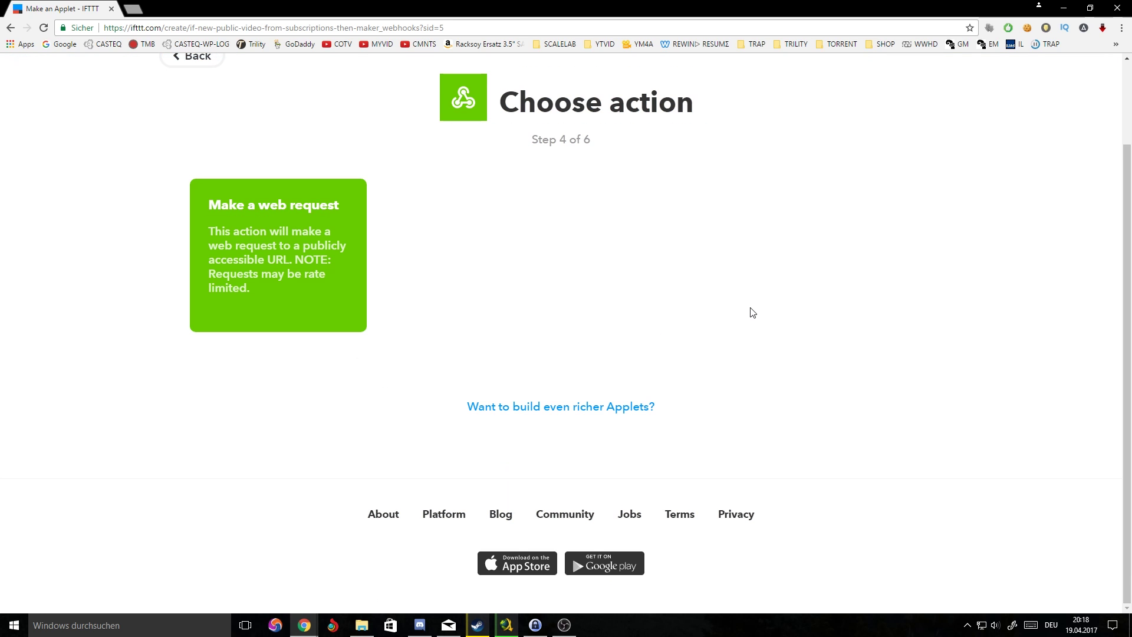
pyautogui.click(273, 235)
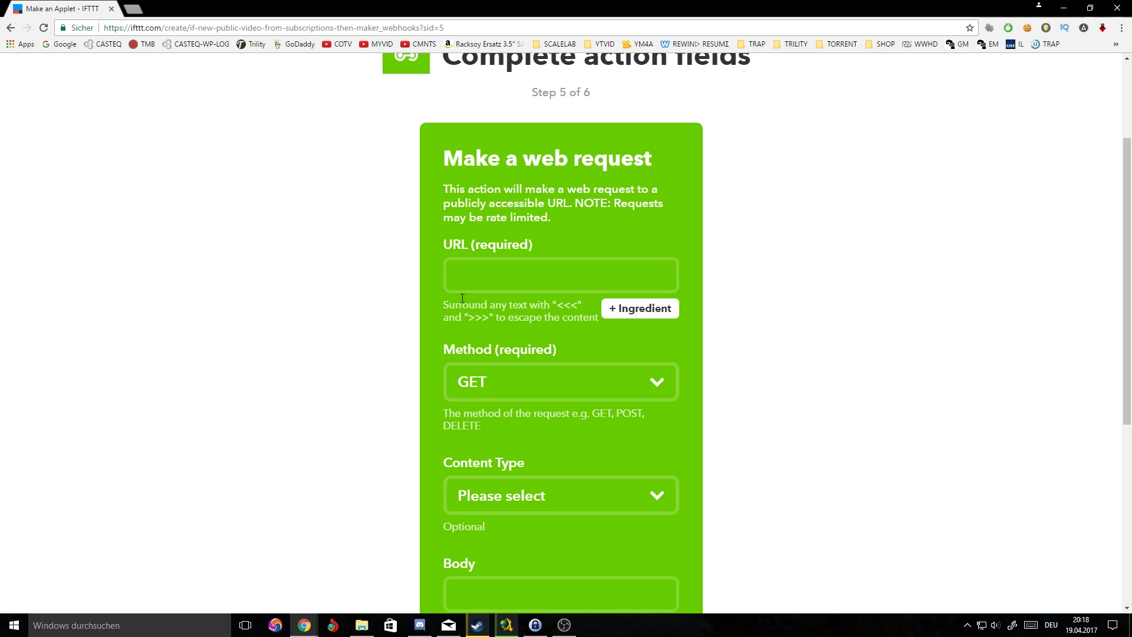
# - Copy the Test webhook's URL in Discord and return to the IFTTT applet page
pyautogui.click(420, 625)
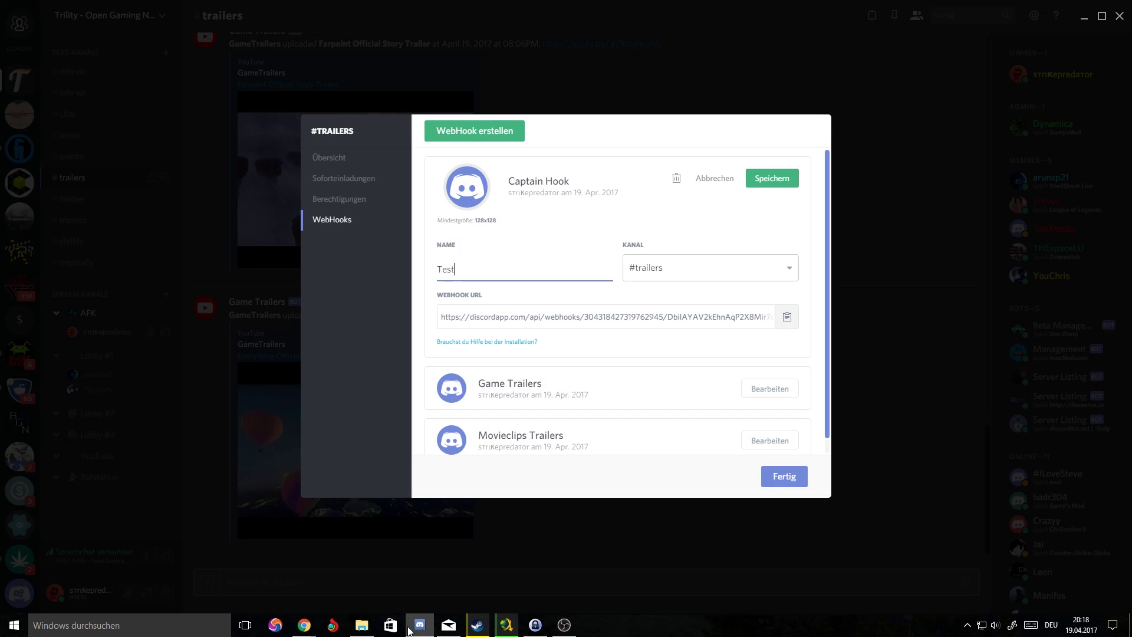
pyautogui.click(447, 317)
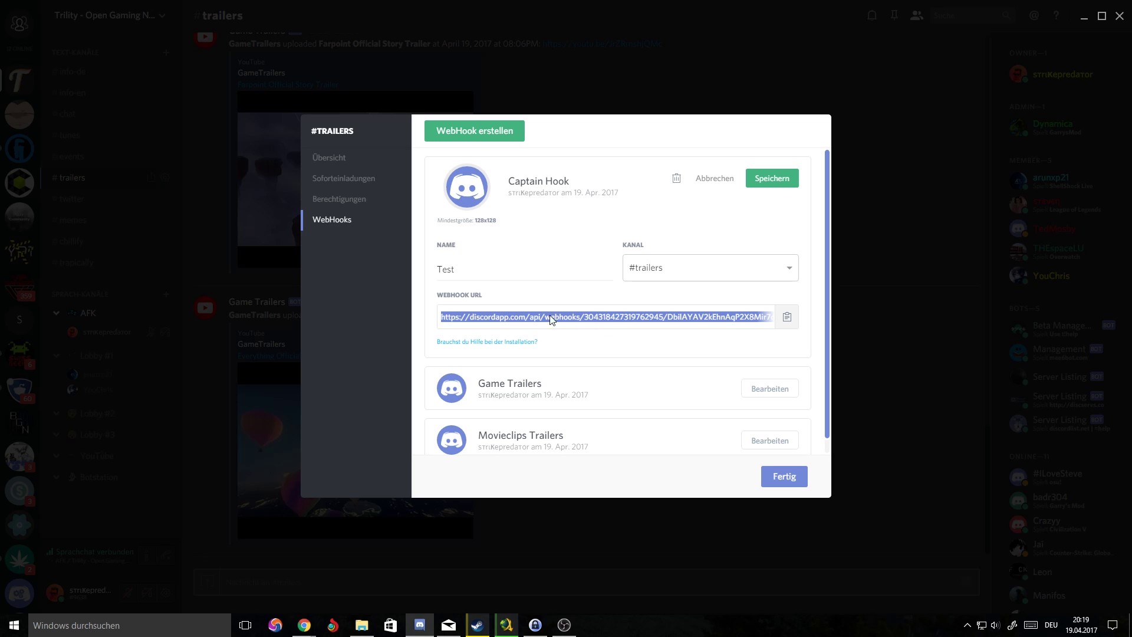
pyautogui.click(788, 319)
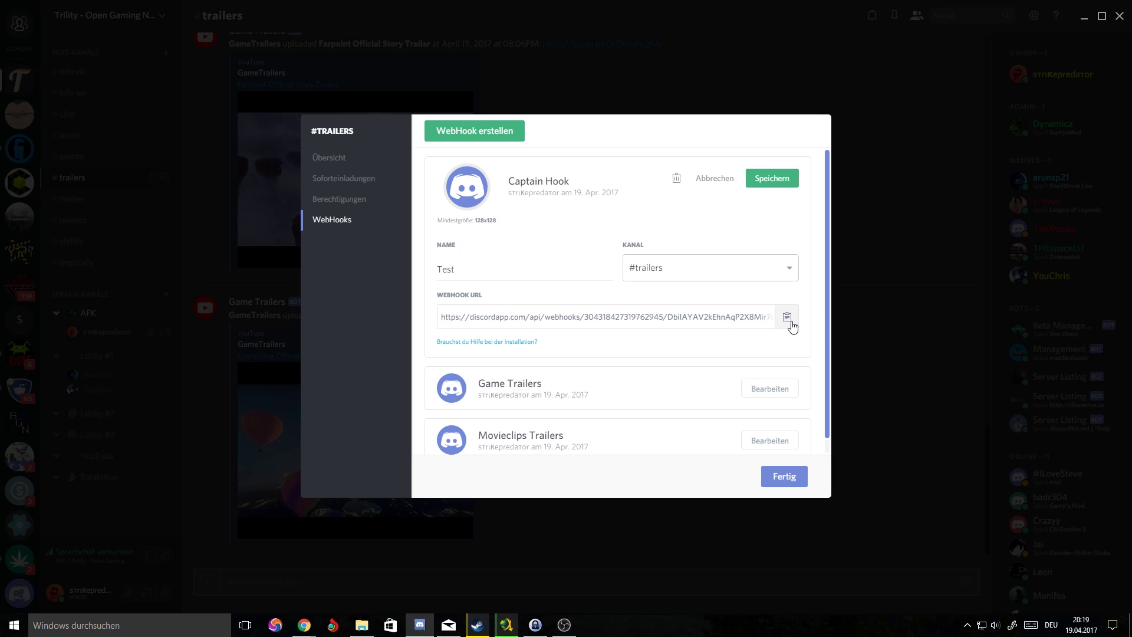
pyautogui.moveTo(310, 633)
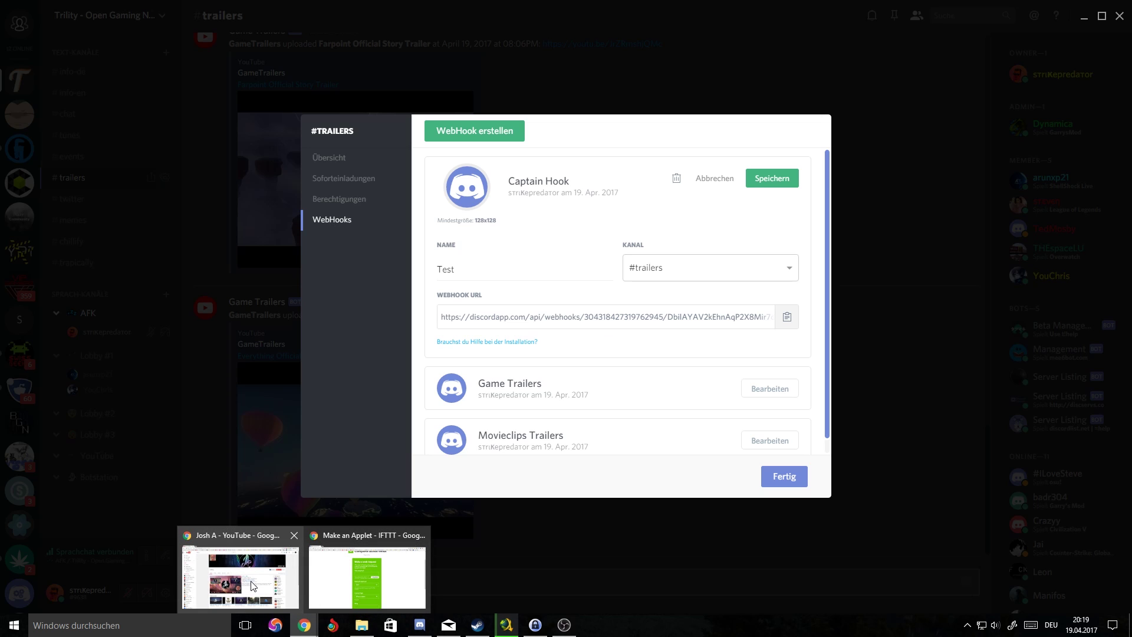
pyautogui.click(333, 587)
# - Paste the Discord webhook URL and set method POST with content type application/json
pyautogui.click(498, 269)
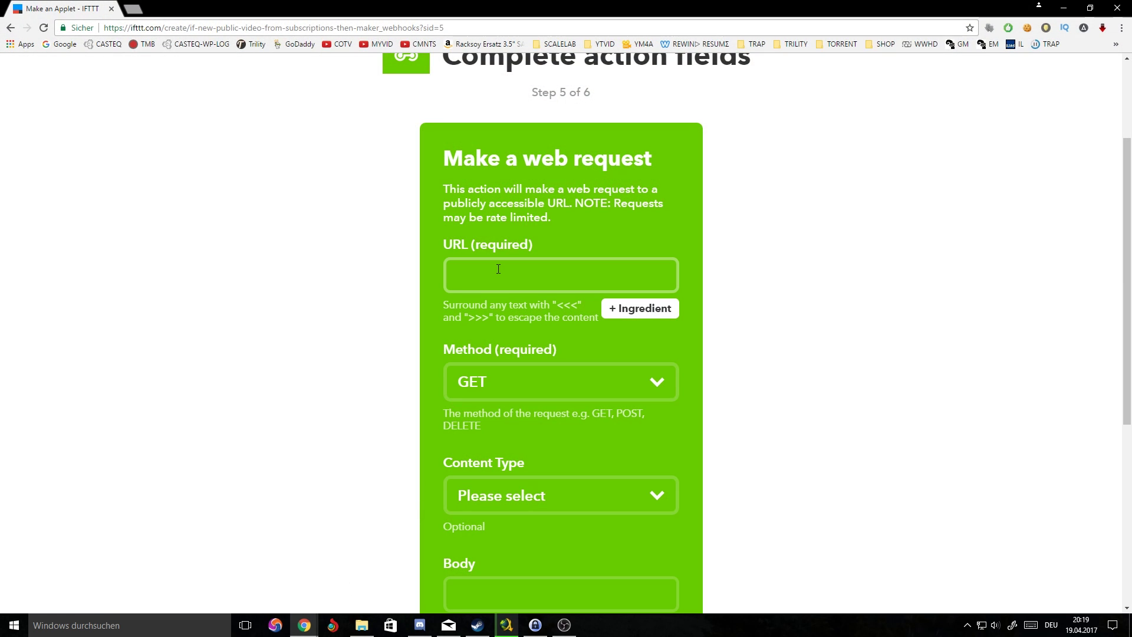
pyautogui.hotkey('ctrl', 'v')
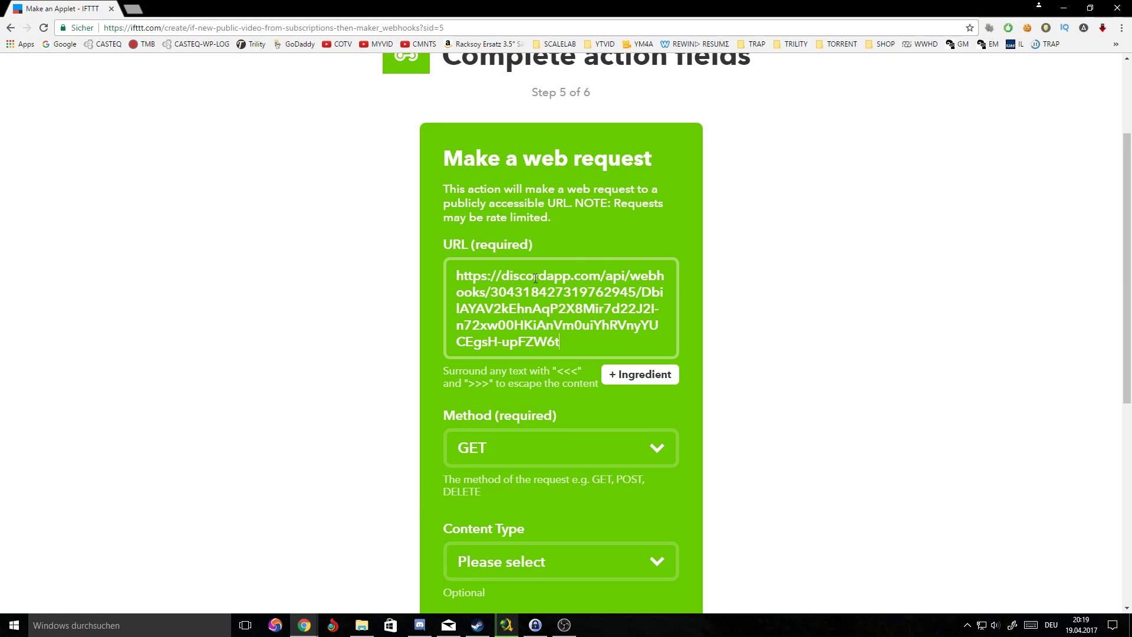
pyautogui.scroll(-3, 832, 354)
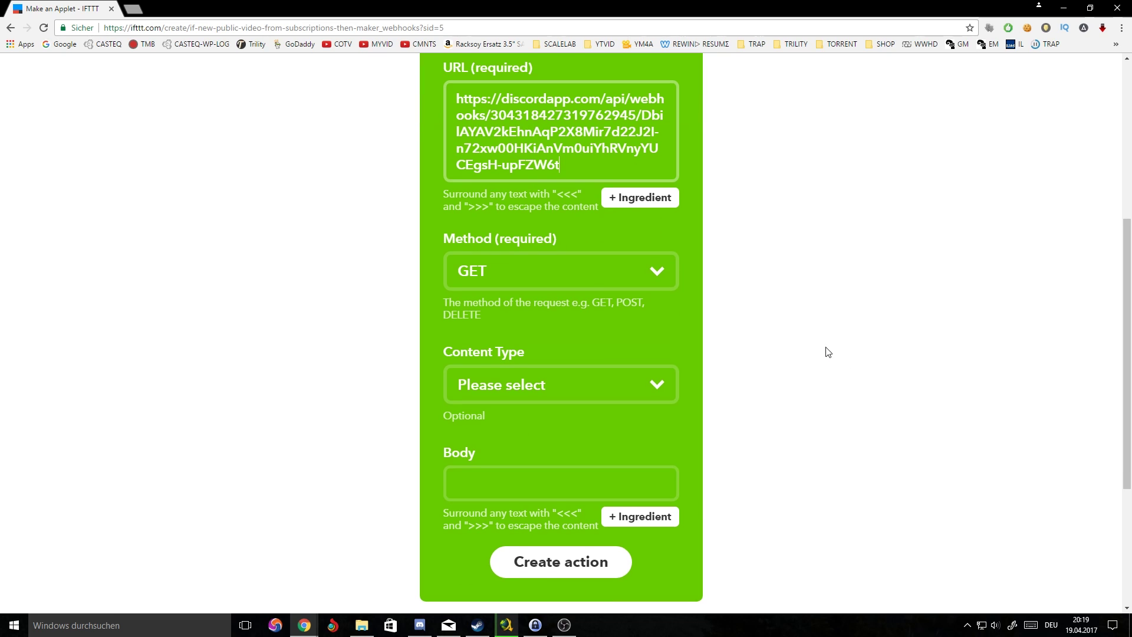
pyautogui.click(491, 270)
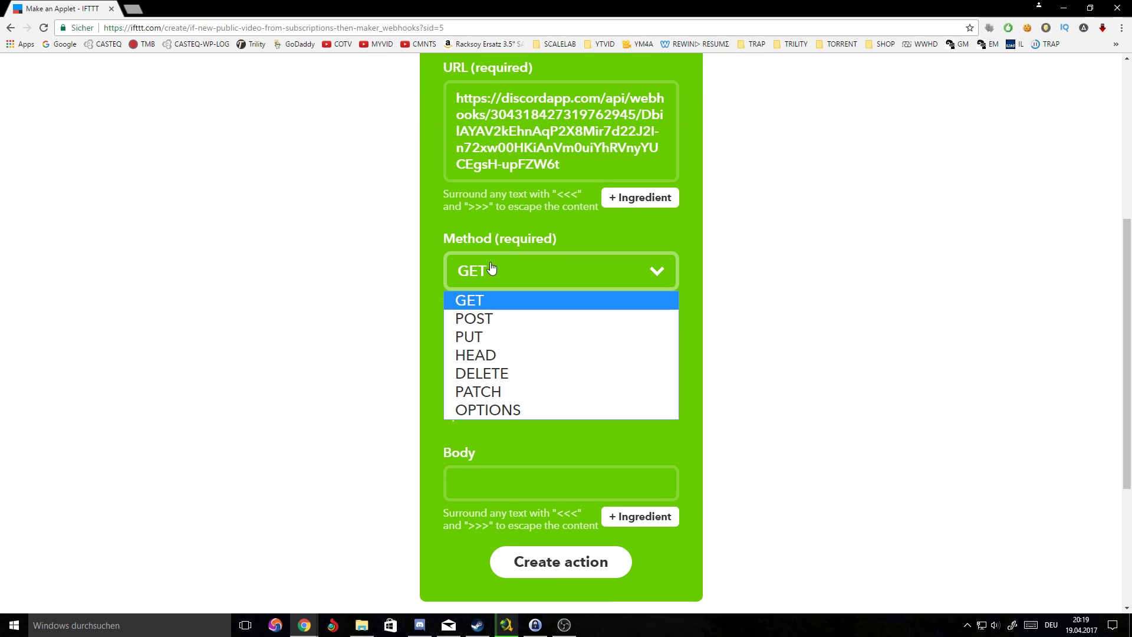
pyautogui.click(480, 316)
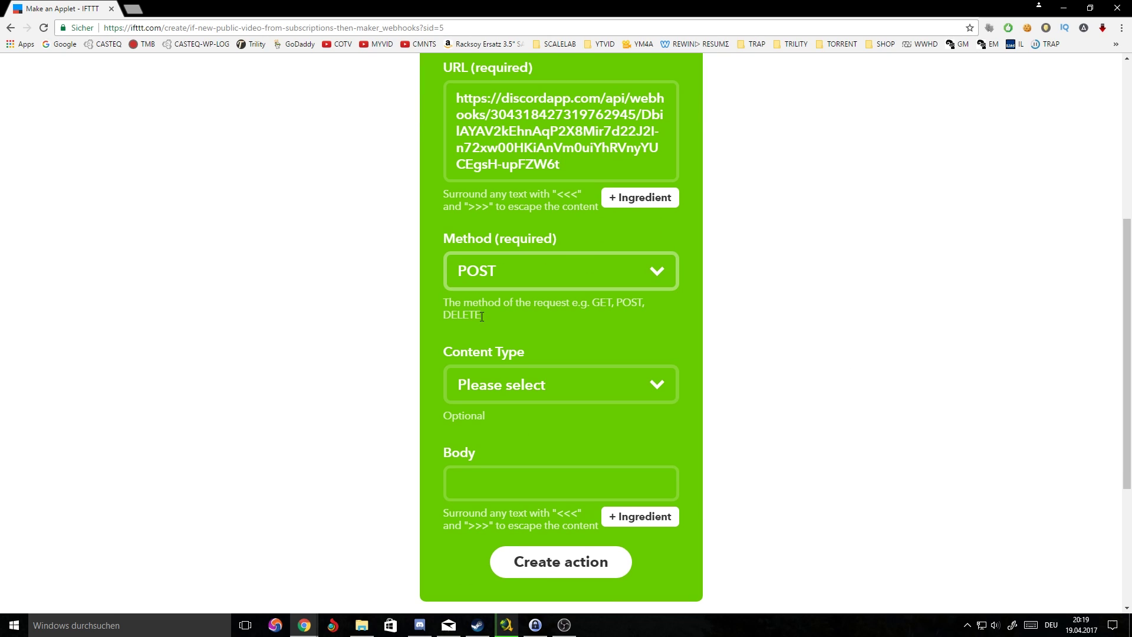
pyautogui.click(499, 386)
pyautogui.click(516, 432)
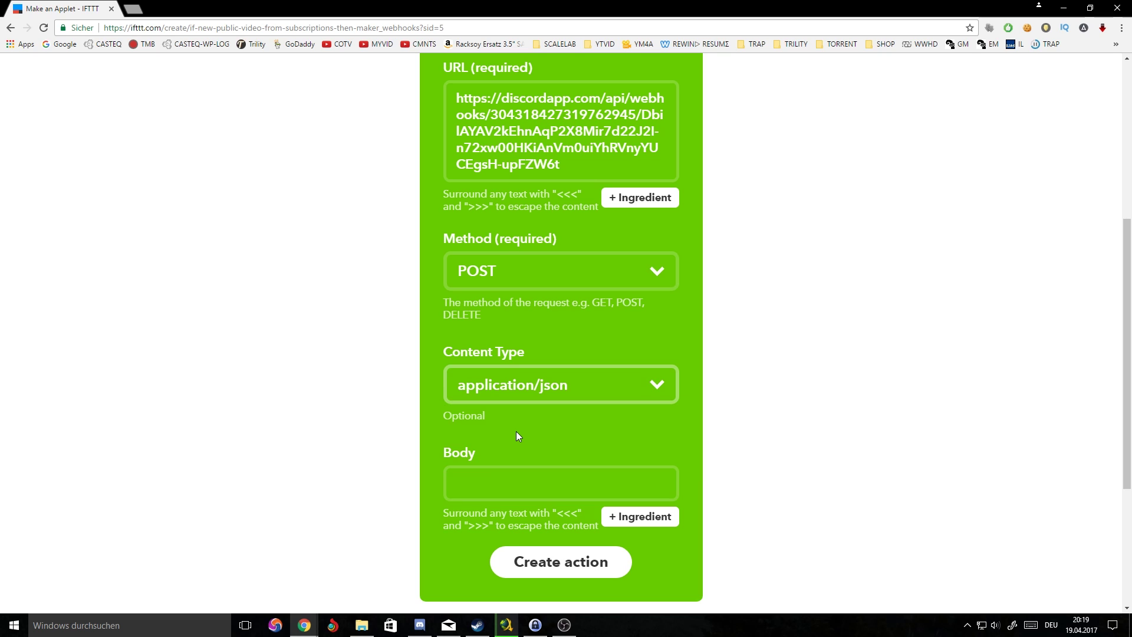
pyautogui.scroll(-1, 528, 478)
pyautogui.scroll(-1, 527, 478)
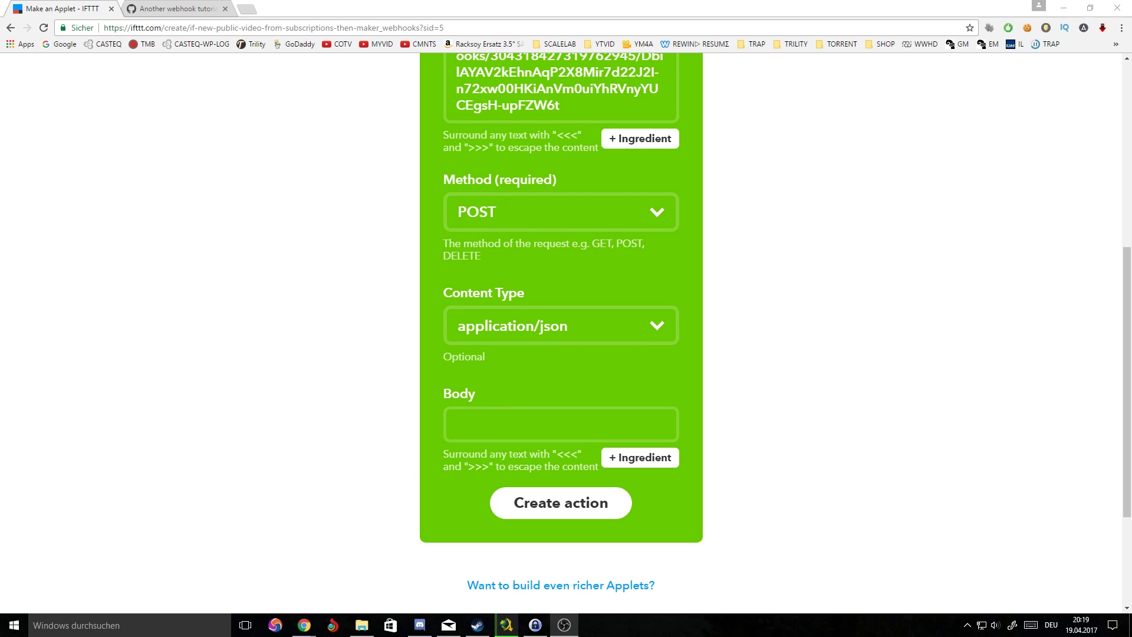
# - Paste the JSON message body into the request Body field
pyautogui.click(531, 424)
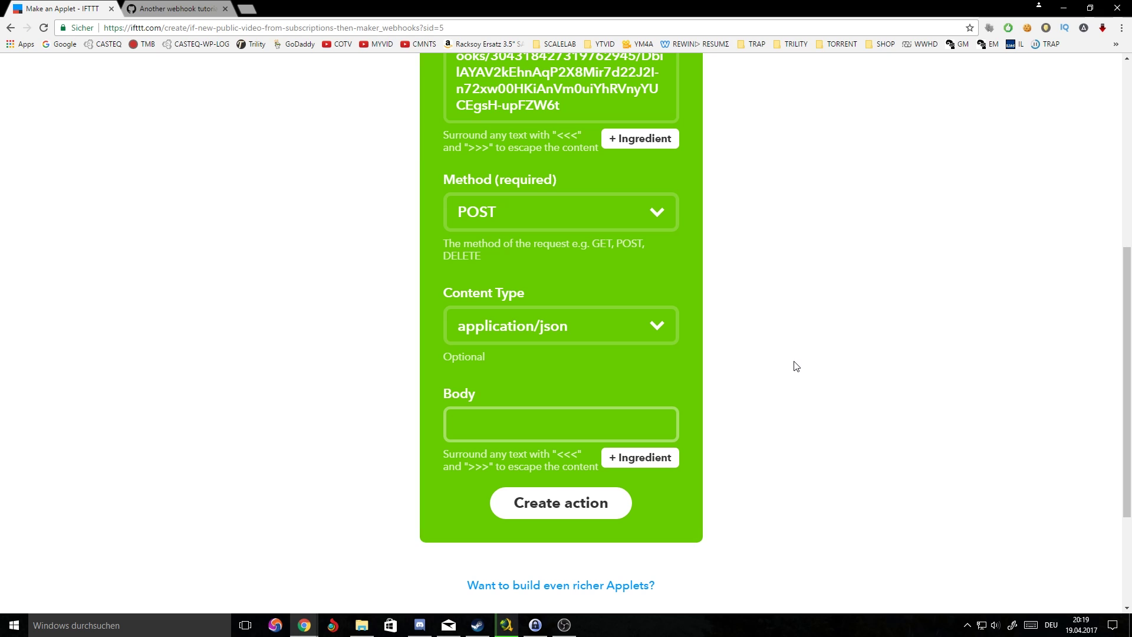
pyautogui.hotkey('ctrl', 'v')
pyautogui.scroll(-1, 723, 375)
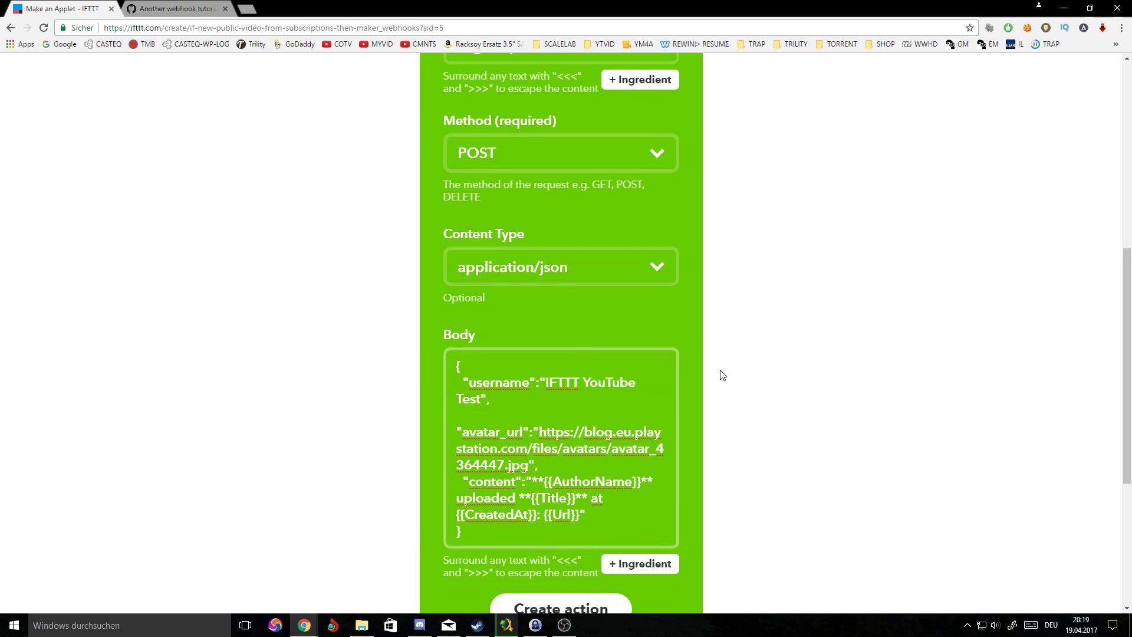
# - Replace the JSON body's username value with Test
pyautogui.doubleClick(470, 400)
pyautogui.click(608, 384)
pyautogui.moveTo(483, 400); pyautogui.dragTo(436, 396)
pyautogui.click(500, 414)
pyautogui.moveTo(543, 382); pyautogui.dragTo(481, 395)
pyautogui.press('BackSpace')
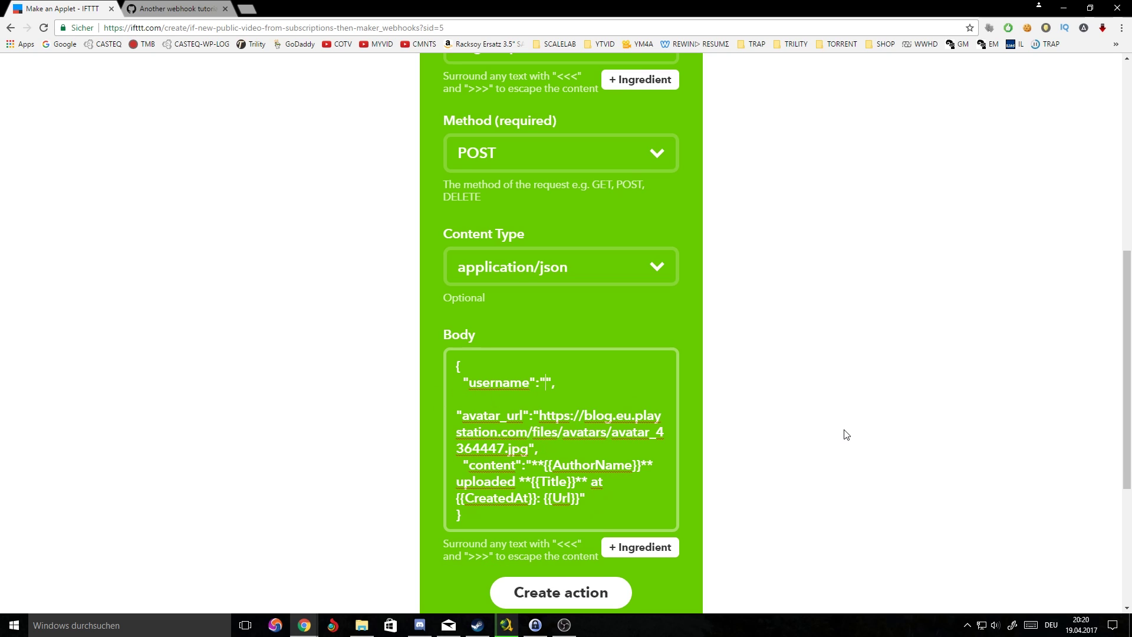
pyautogui.write('T')
pyautogui.press('BackSpace')
pyautogui.write('Das')
pyautogui.press('BackSpace')
pyautogui.press('BackSpace')
pyautogui.press('BackSpace')
pyautogui.write('W')
pyautogui.press('BackSpace')
pyautogui.write('Da')
pyautogui.press('BackSpace')
pyautogui.press('BackSpace')
pyautogui.scroll(5, 845, 432)
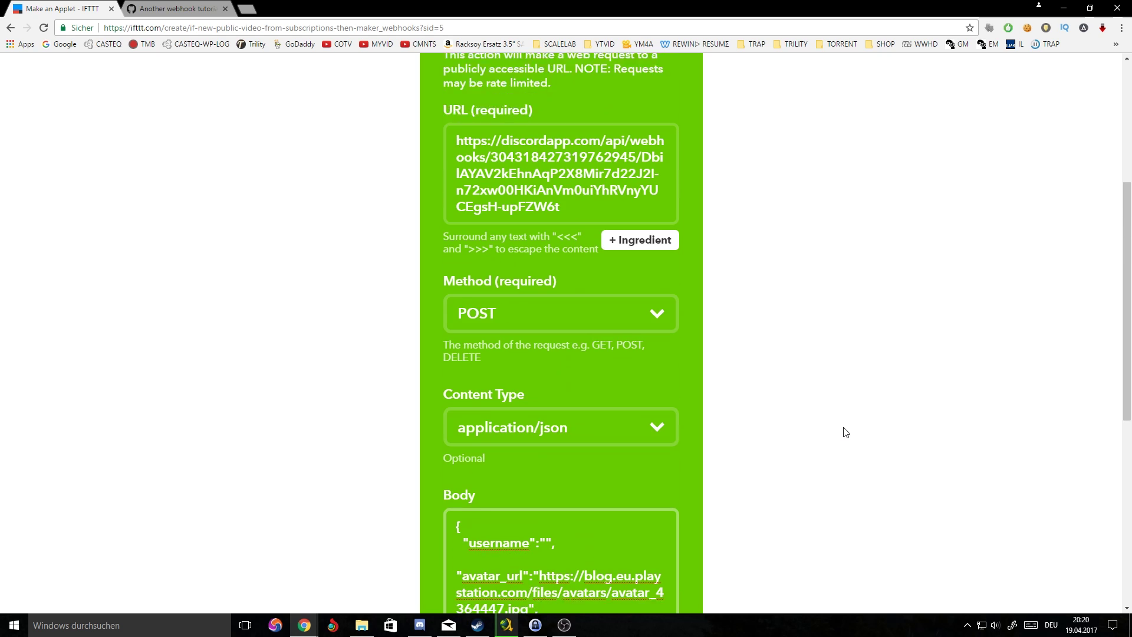
pyautogui.scroll(-7, 845, 431)
pyautogui.write('Tesd')
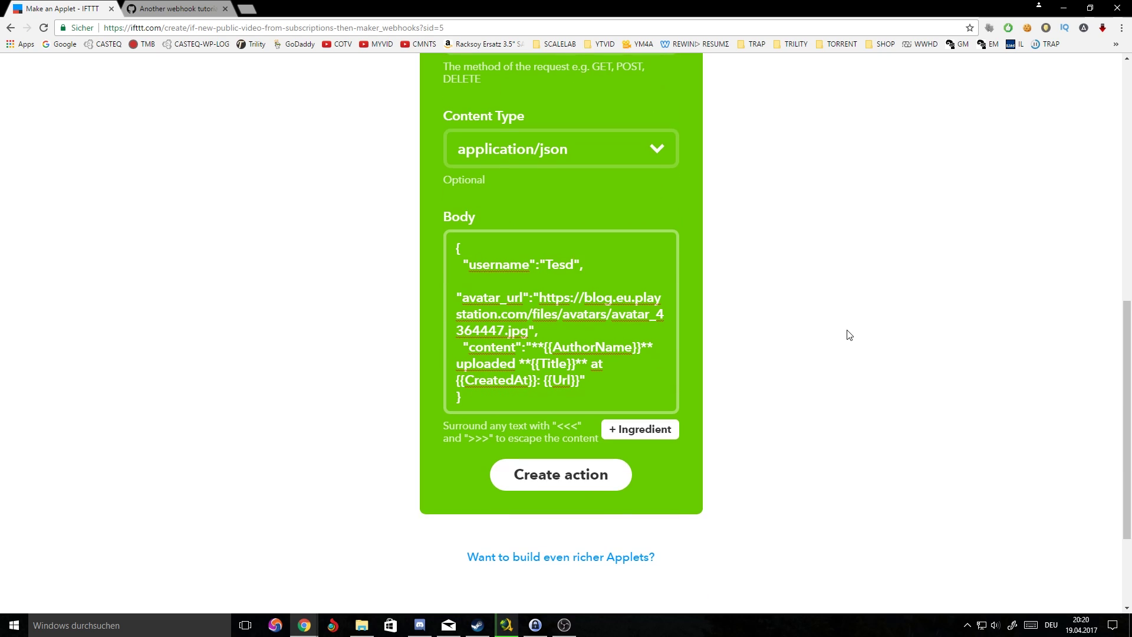
pyautogui.press('BackSpace')
# - Finish the username as 'Test', then save Discord's Test webhook and close its settings
pyautogui.write('t')
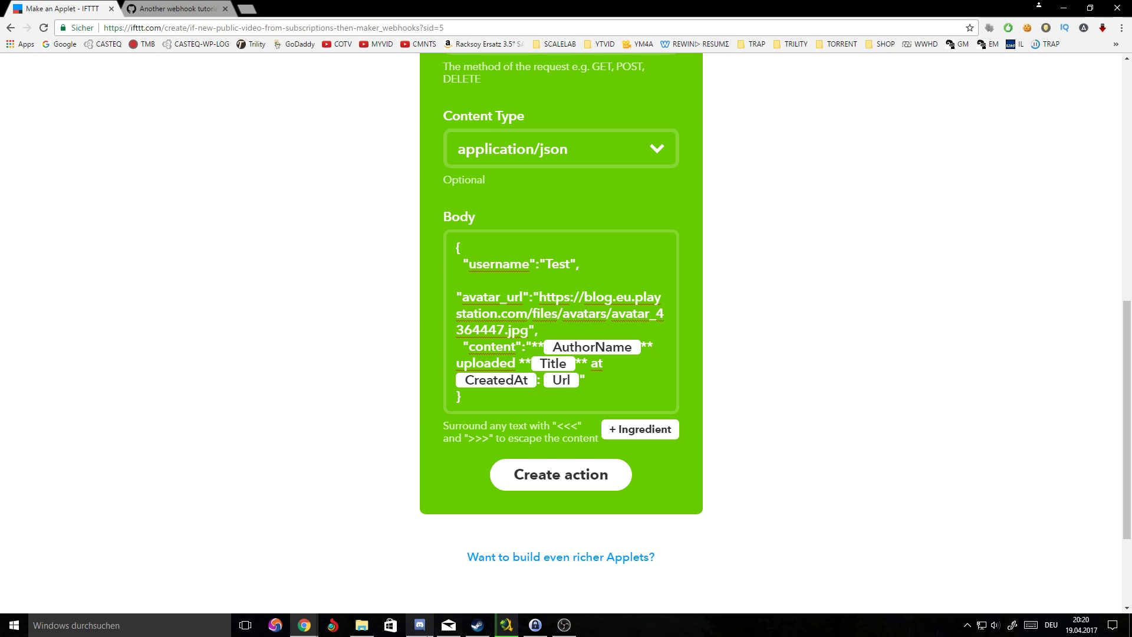
pyautogui.click(419, 626)
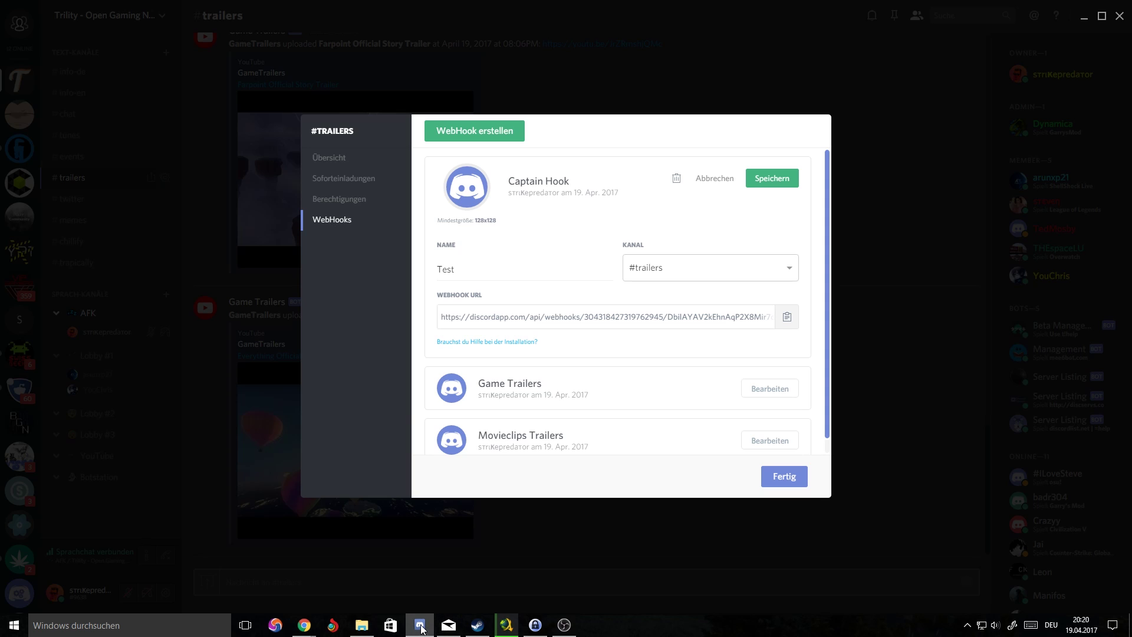
pyautogui.click(787, 184)
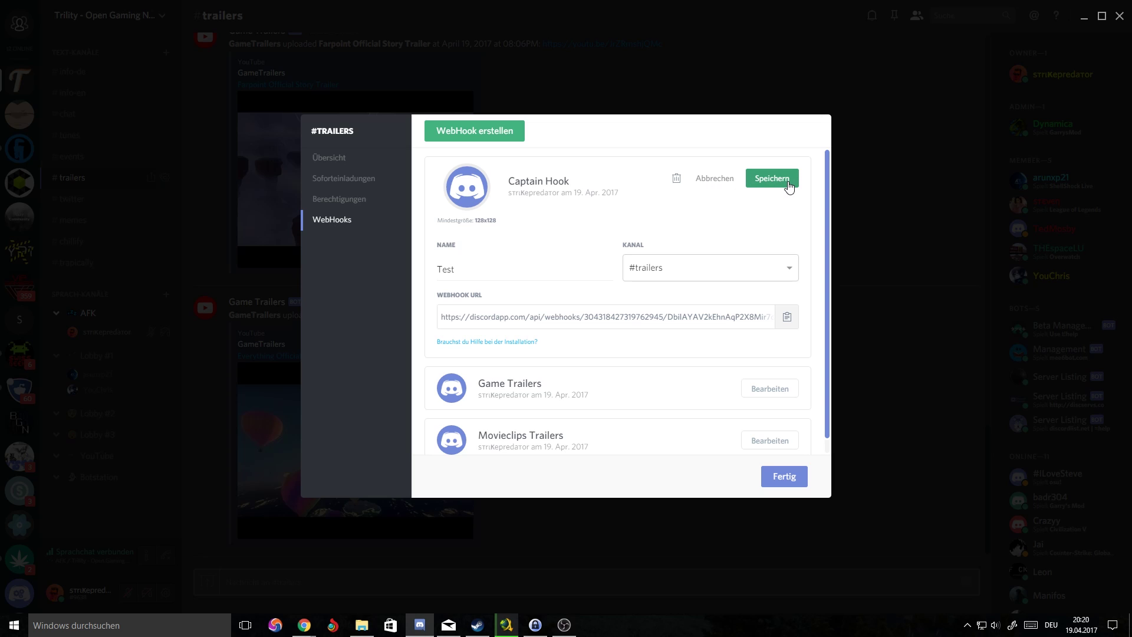
pyautogui.click(791, 475)
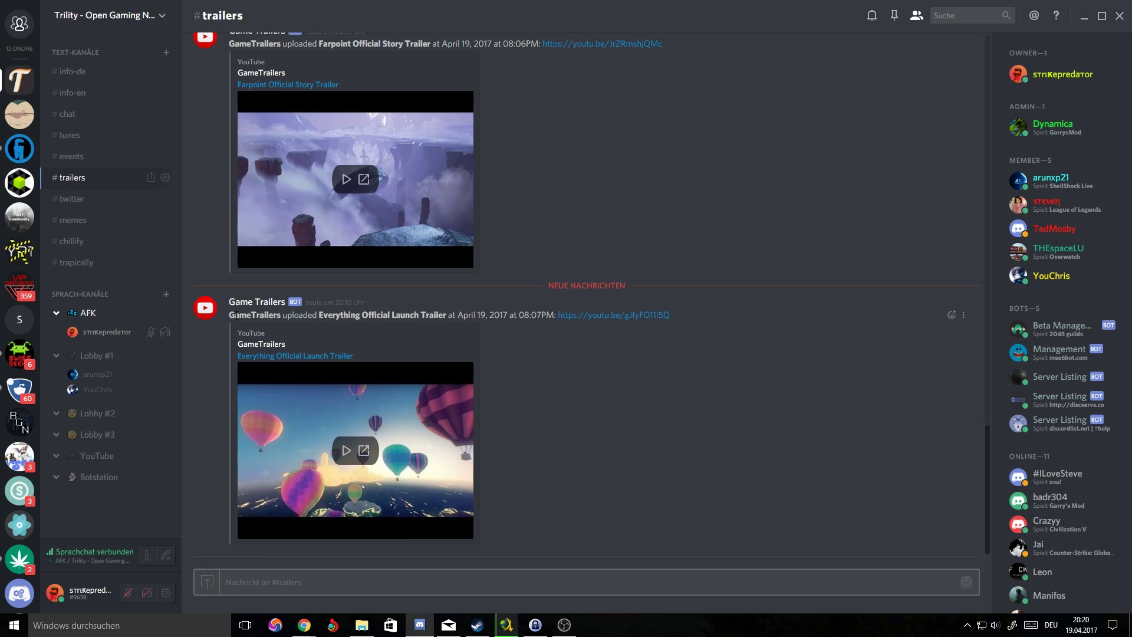
# - Check the newest GameTrailers post, then minimise Discord back to the IFTTT form
pyautogui.moveTo(230, 315); pyautogui.dragTo(282, 315)
pyautogui.click(677, 502)
pyautogui.click(1084, 15)
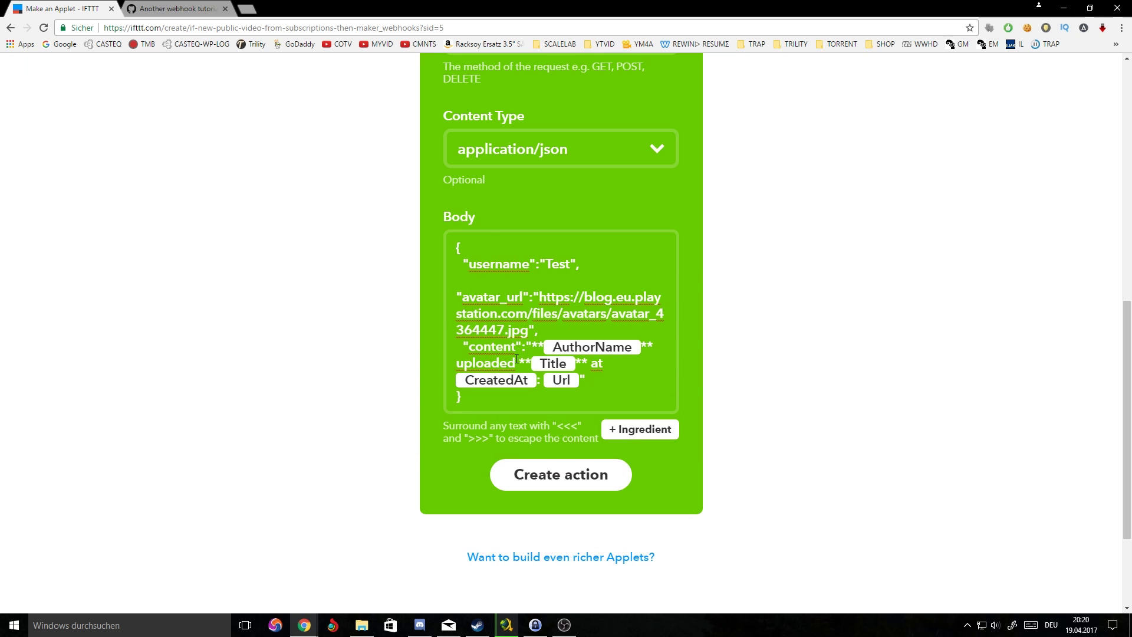
# - Create the web request action after checking its fields
pyautogui.scroll(4, 796, 512)
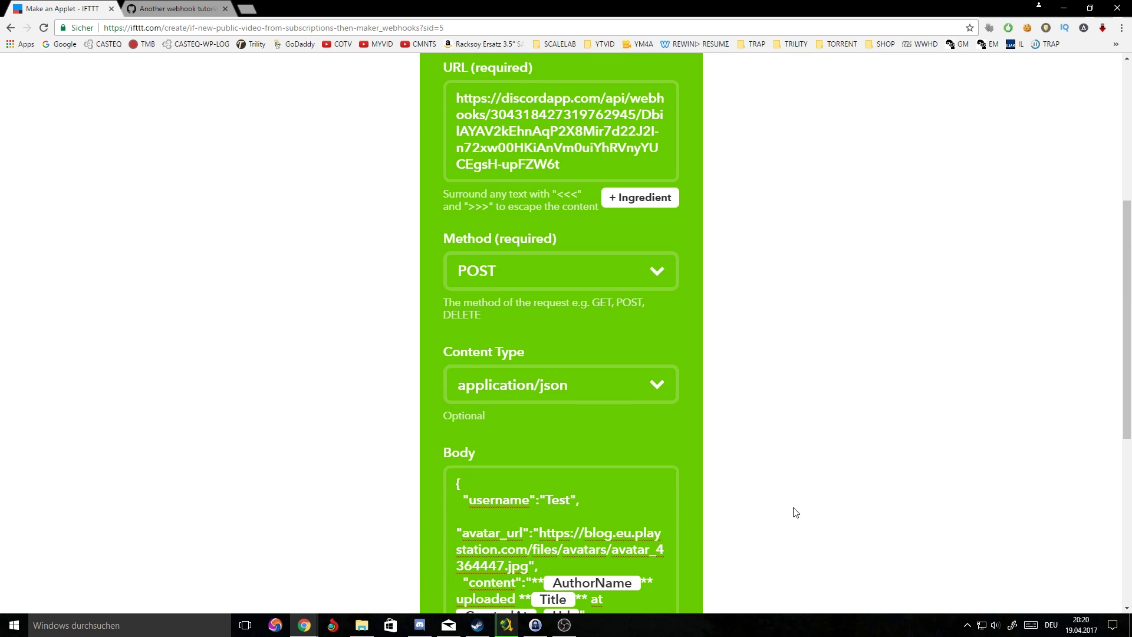
pyautogui.scroll(4, 794, 513)
pyautogui.scroll(-7, 777, 505)
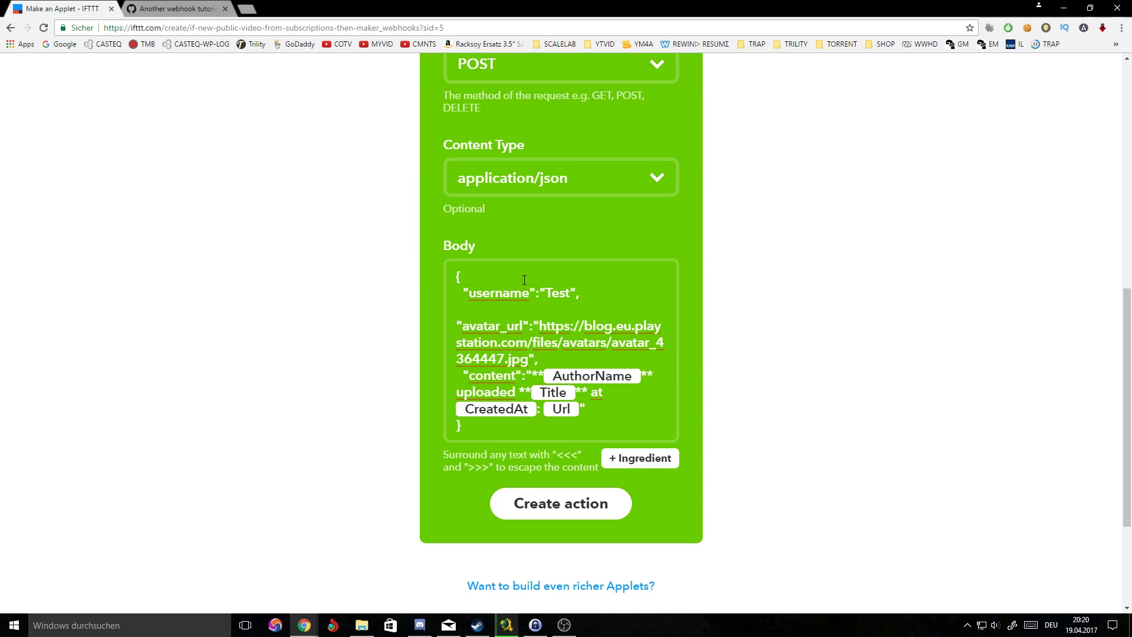
pyautogui.click(559, 516)
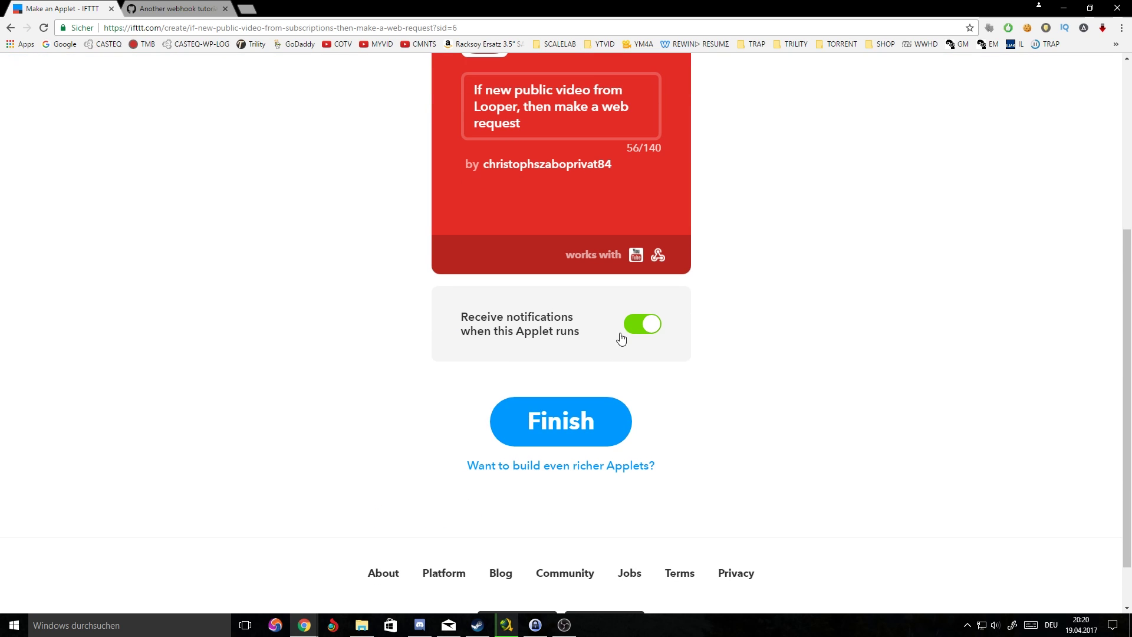
# - Review the applet title for new public Looper videos on the Review and finish page
pyautogui.scroll(4, 735, 437)
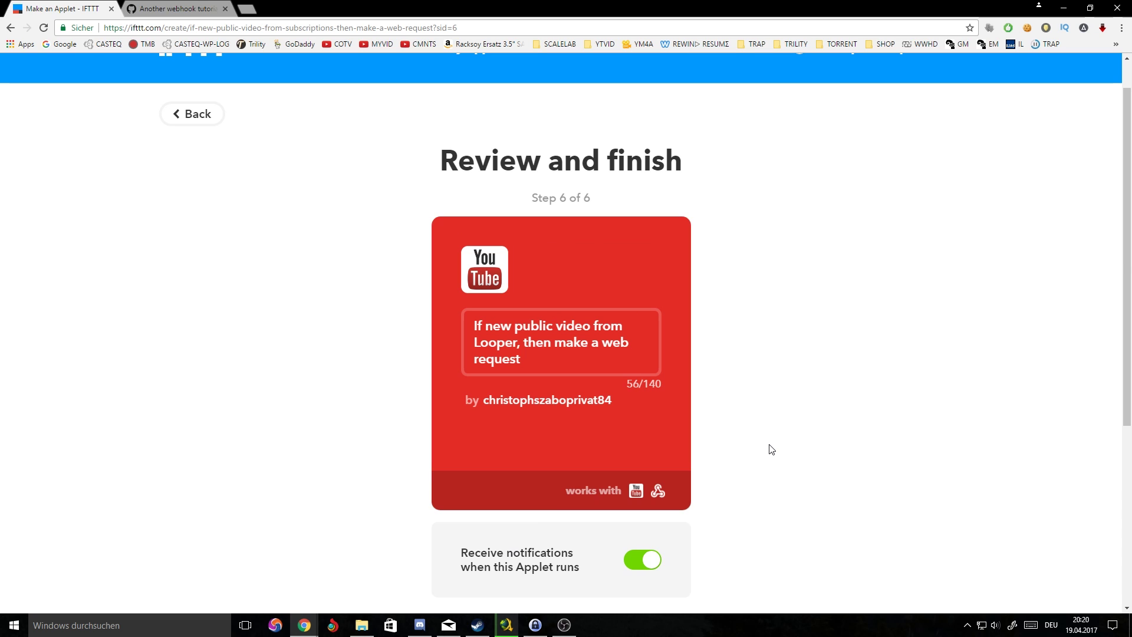
pyautogui.moveTo(520, 341); pyautogui.dragTo(599, 343)
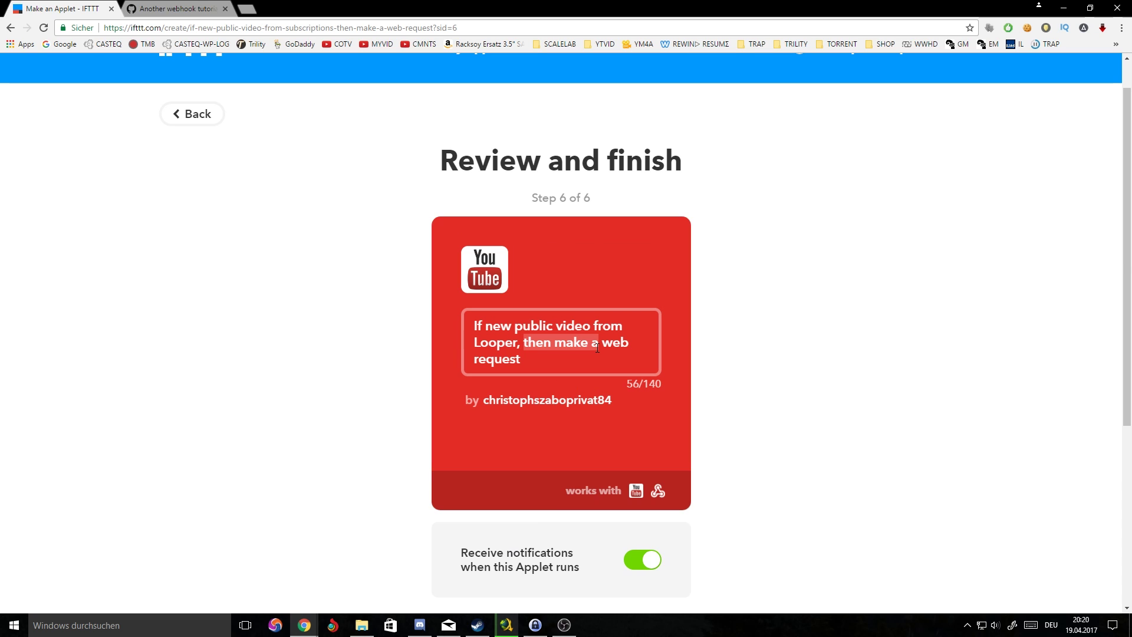
pyautogui.click(807, 465)
pyautogui.scroll(-2, 807, 464)
# - In Discord #trailers, review the Game Trailers bot's Ghost Recon Wildlands and Reservoir Dogs posts
pyautogui.click(420, 631)
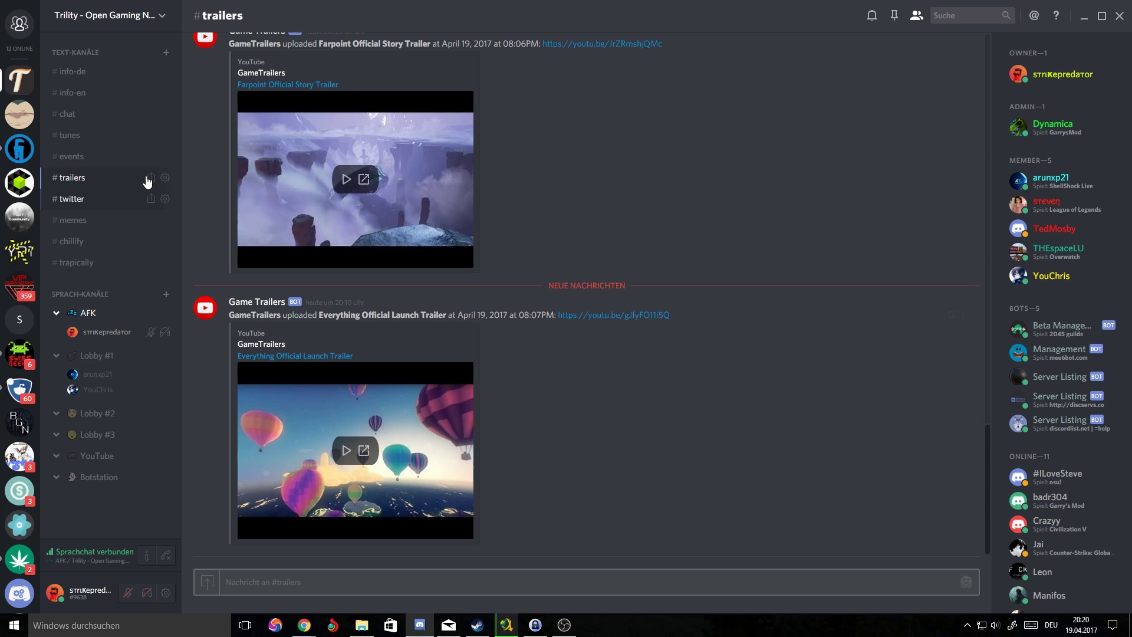
pyautogui.scroll(4, 662, 480)
pyautogui.scroll(15, 661, 480)
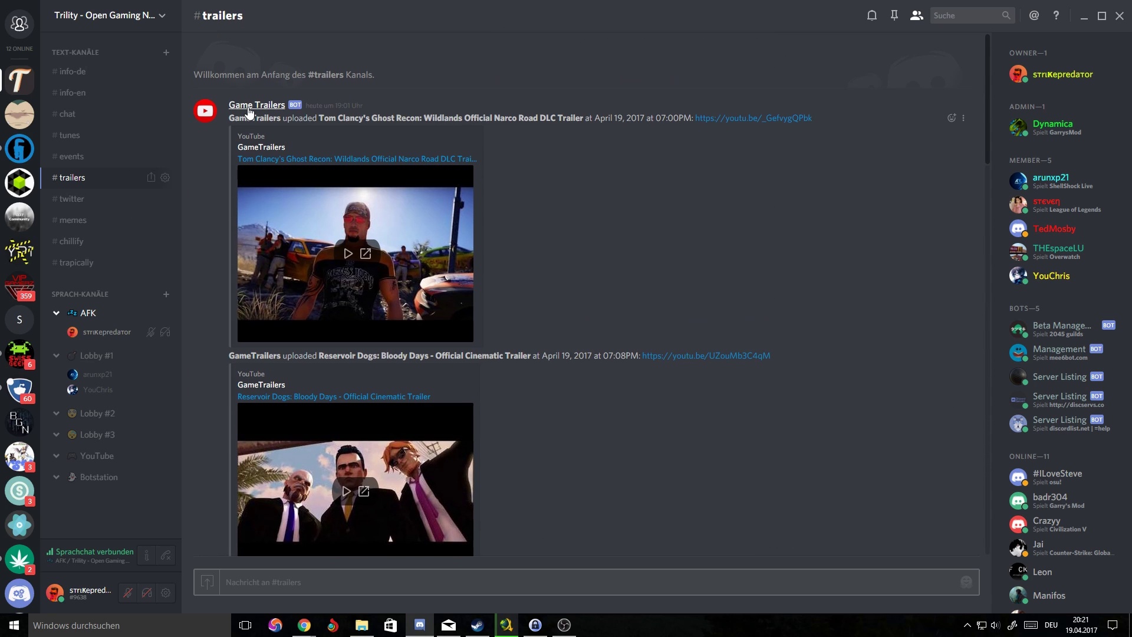
pyautogui.moveTo(248, 118); pyautogui.dragTo(275, 117)
pyautogui.click(718, 234)
pyautogui.scroll(-9, 1004, 512)
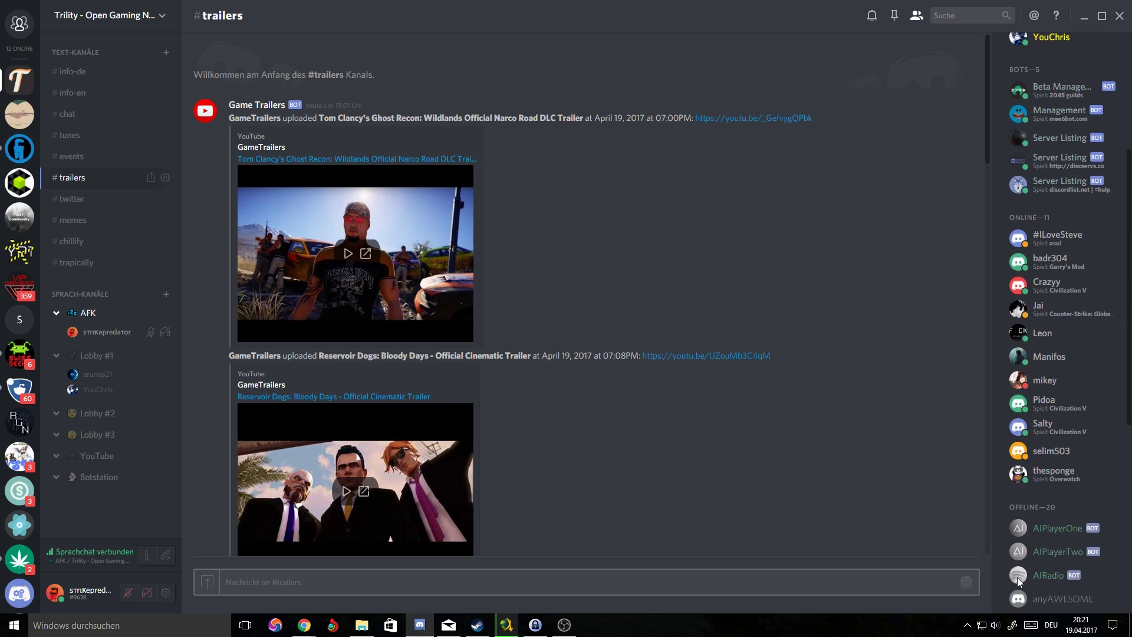
pyautogui.scroll(6, 1004, 512)
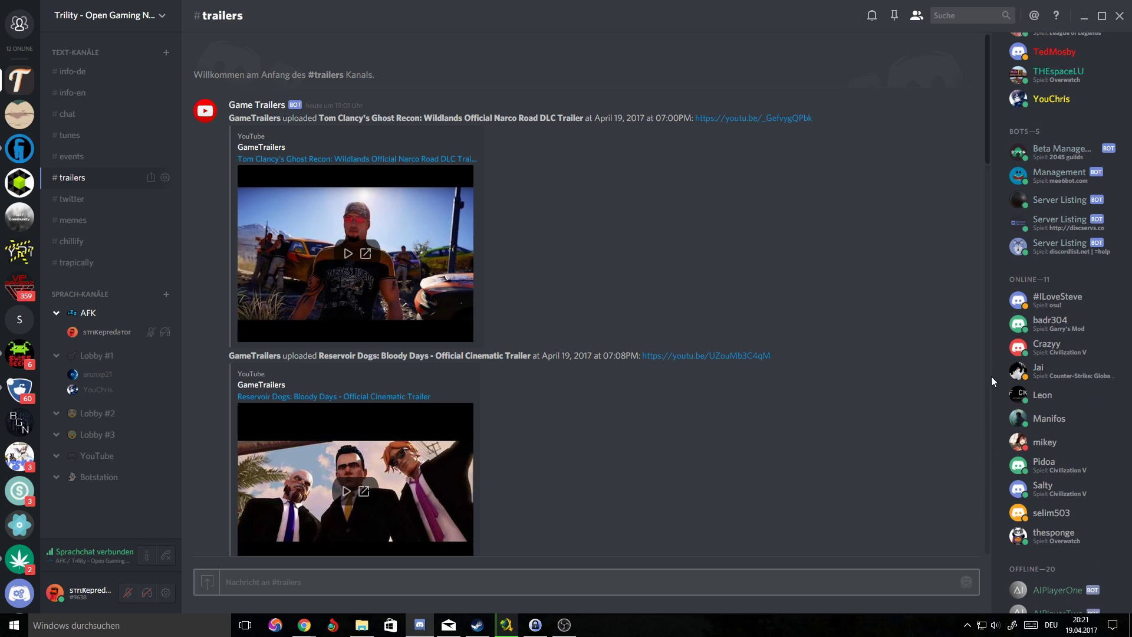
pyautogui.scroll(5, 1004, 381)
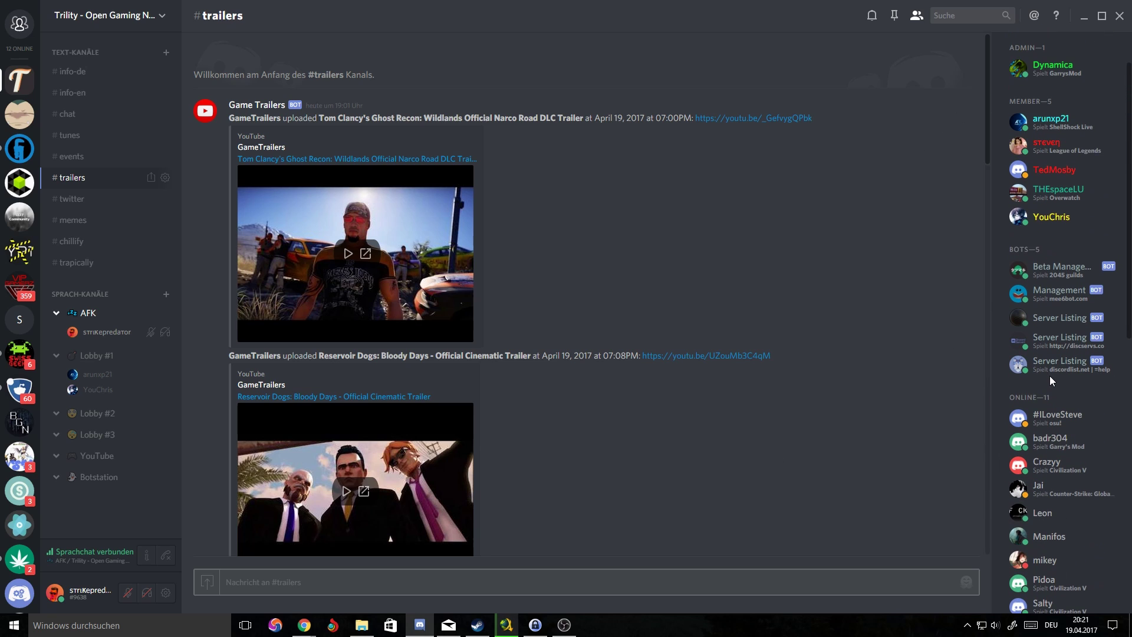